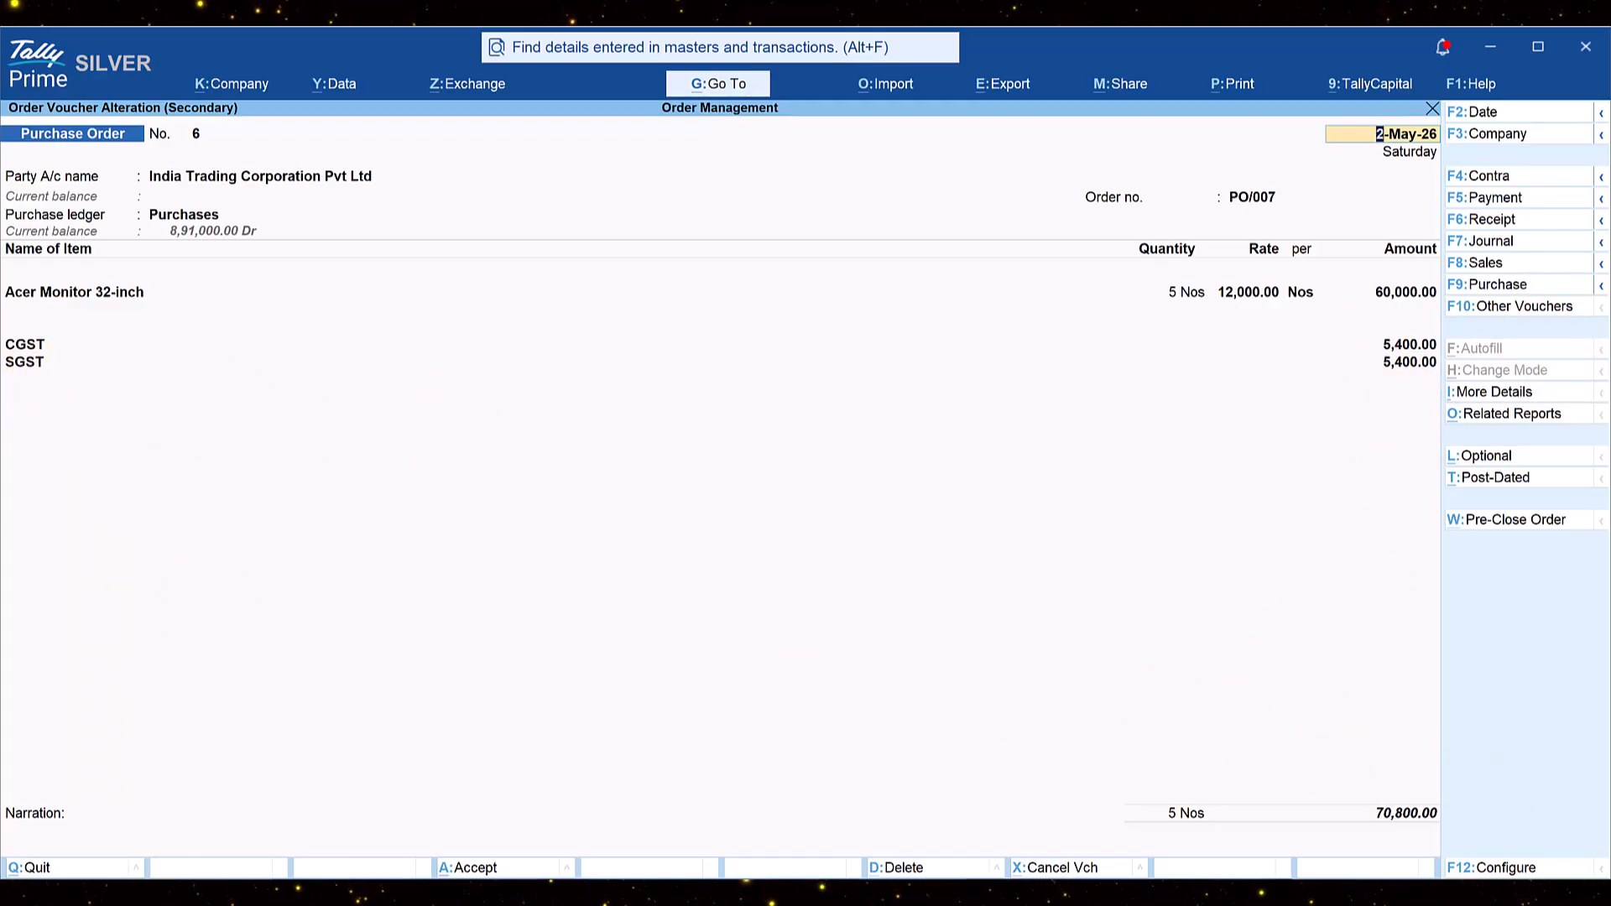
Step: Review the Acer Monitor purchase order and the linked order number in its receipt note, then close both vouchers without changes
key("ctrl+q")
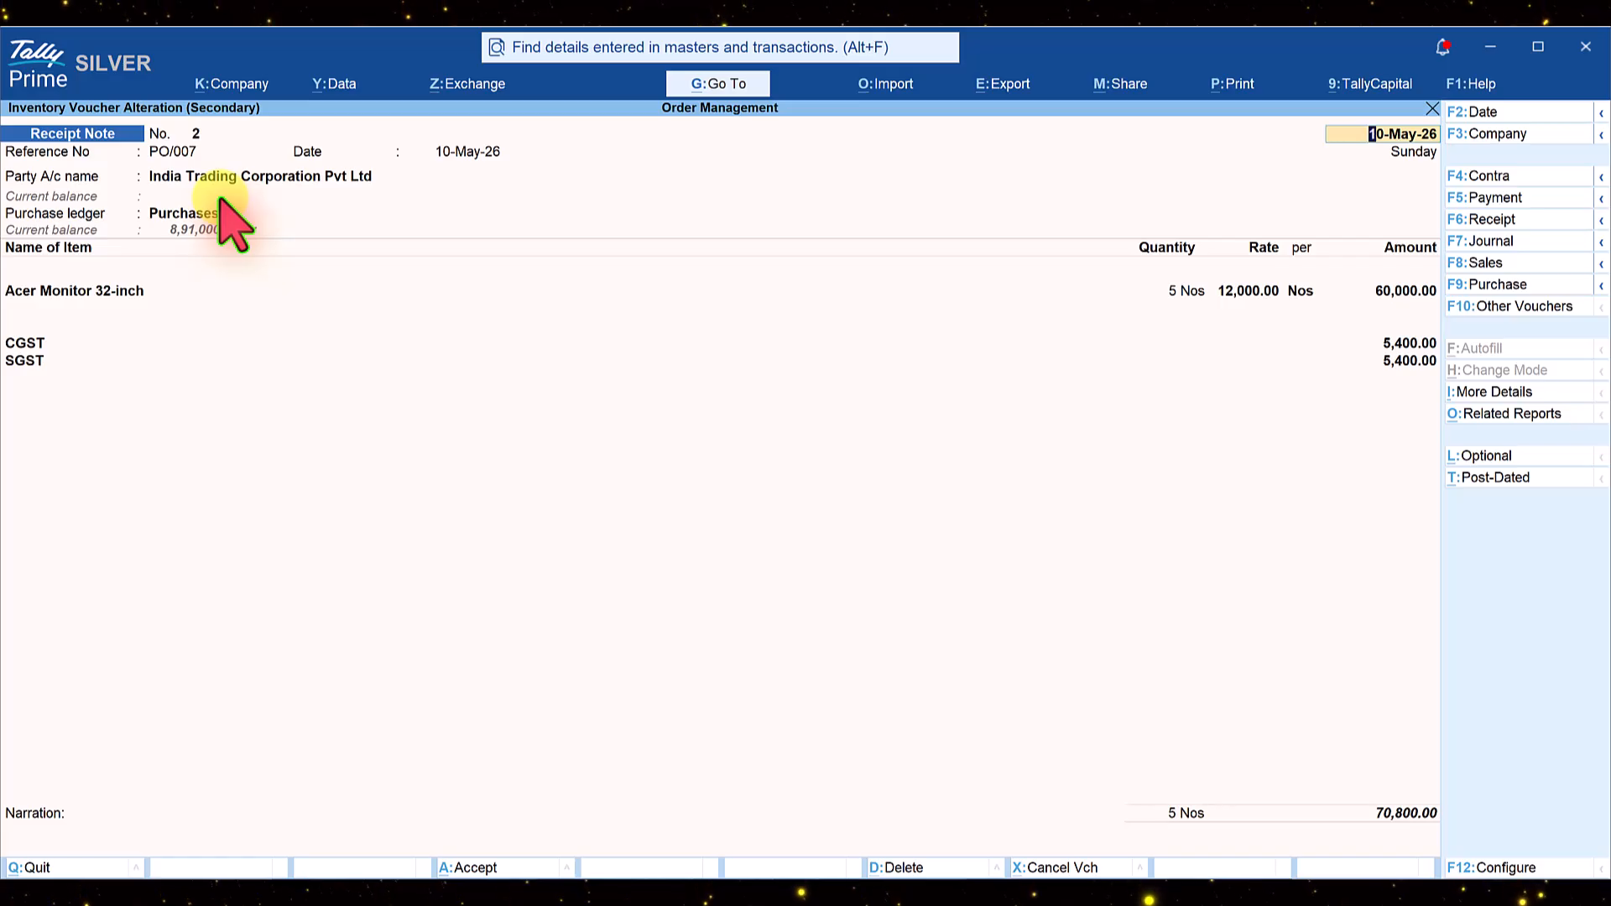
left_click(240, 180)
key("Return")
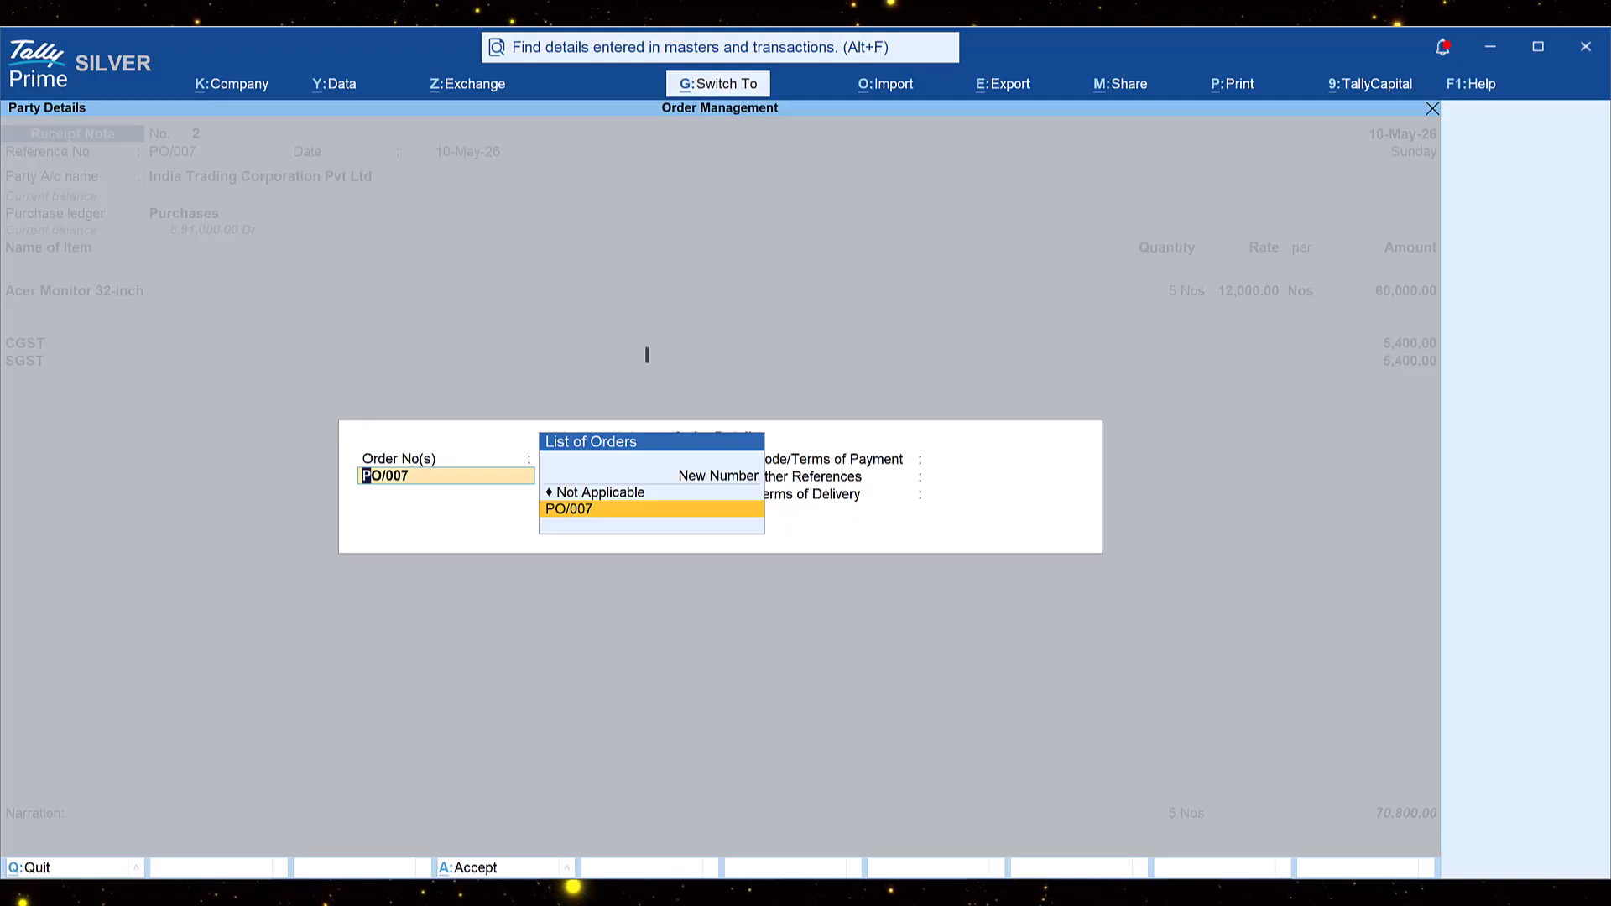
key("Return")
key("Return")
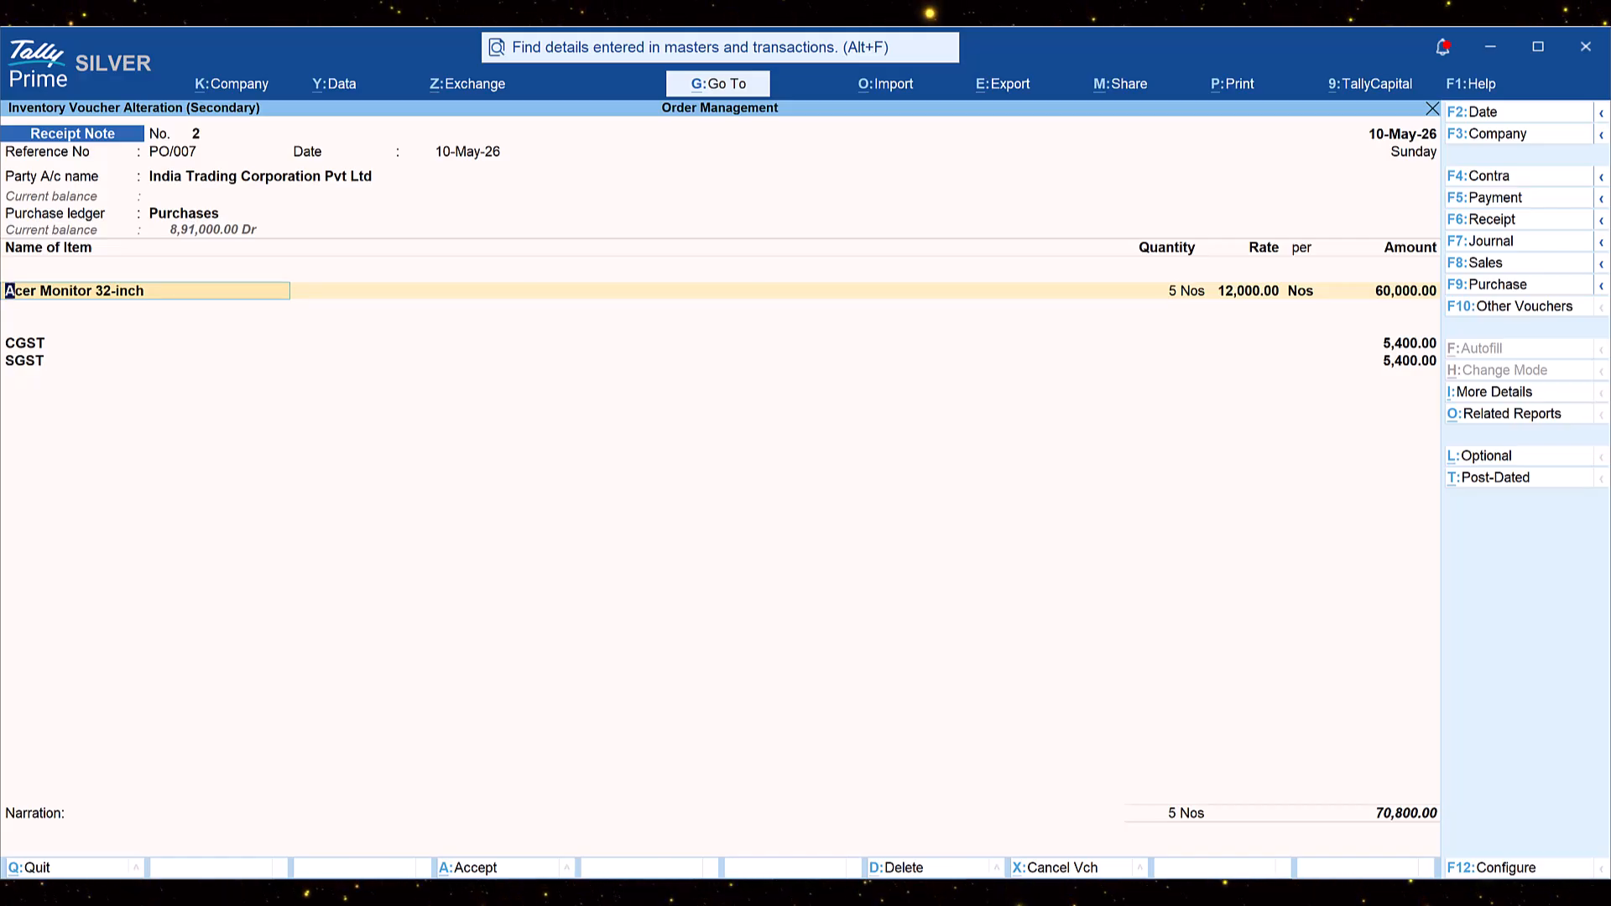
key("ctrl")
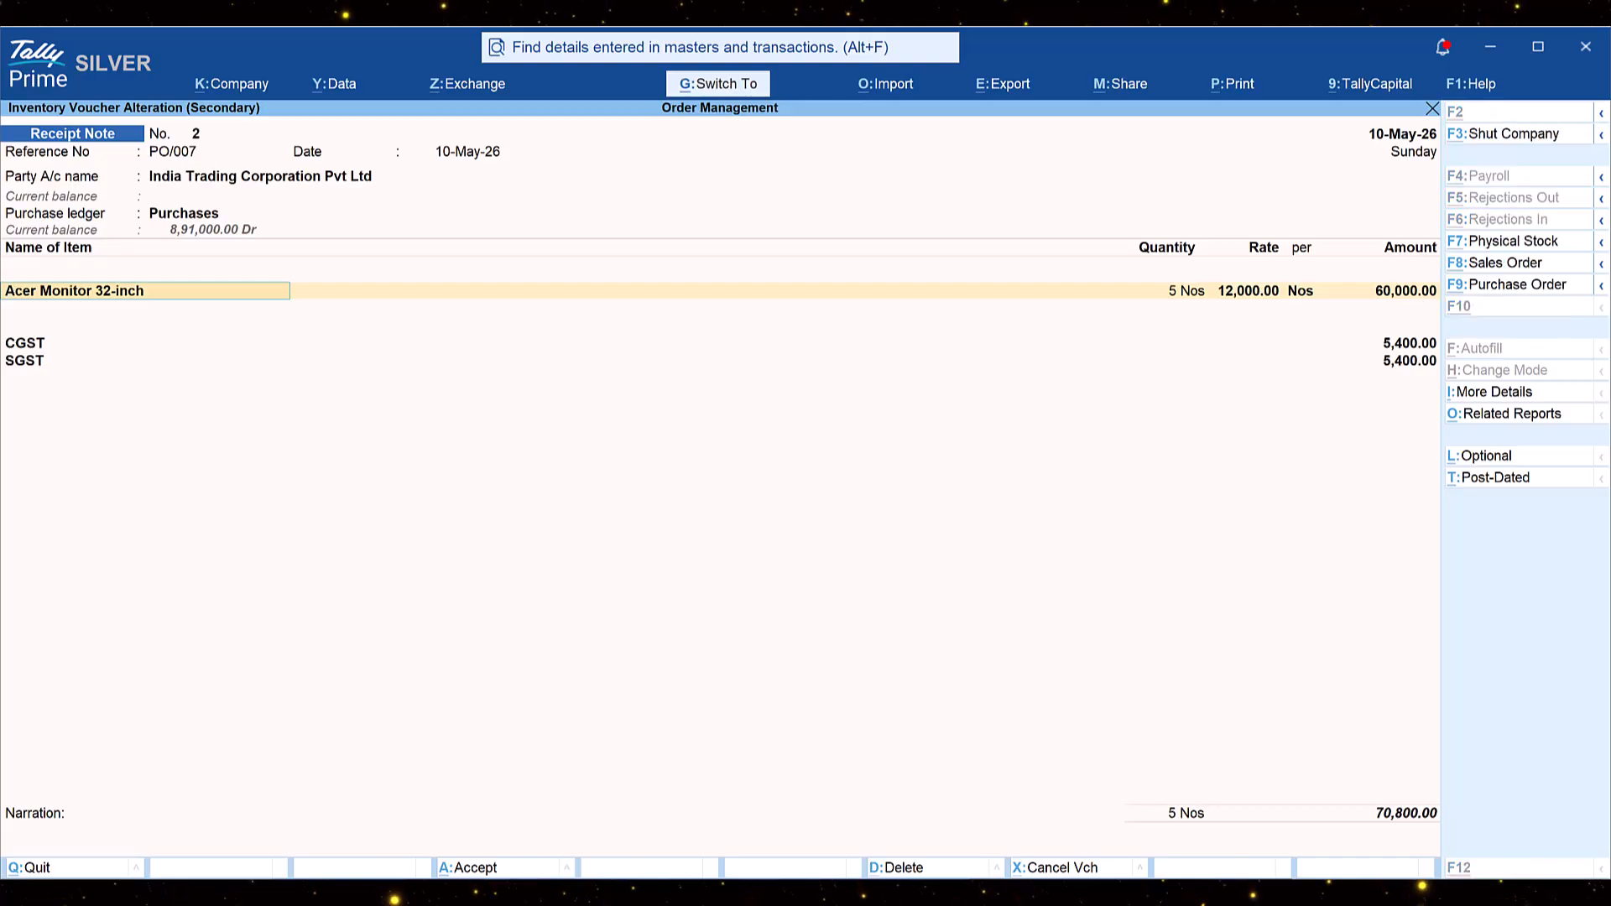
key("ctrl+q")
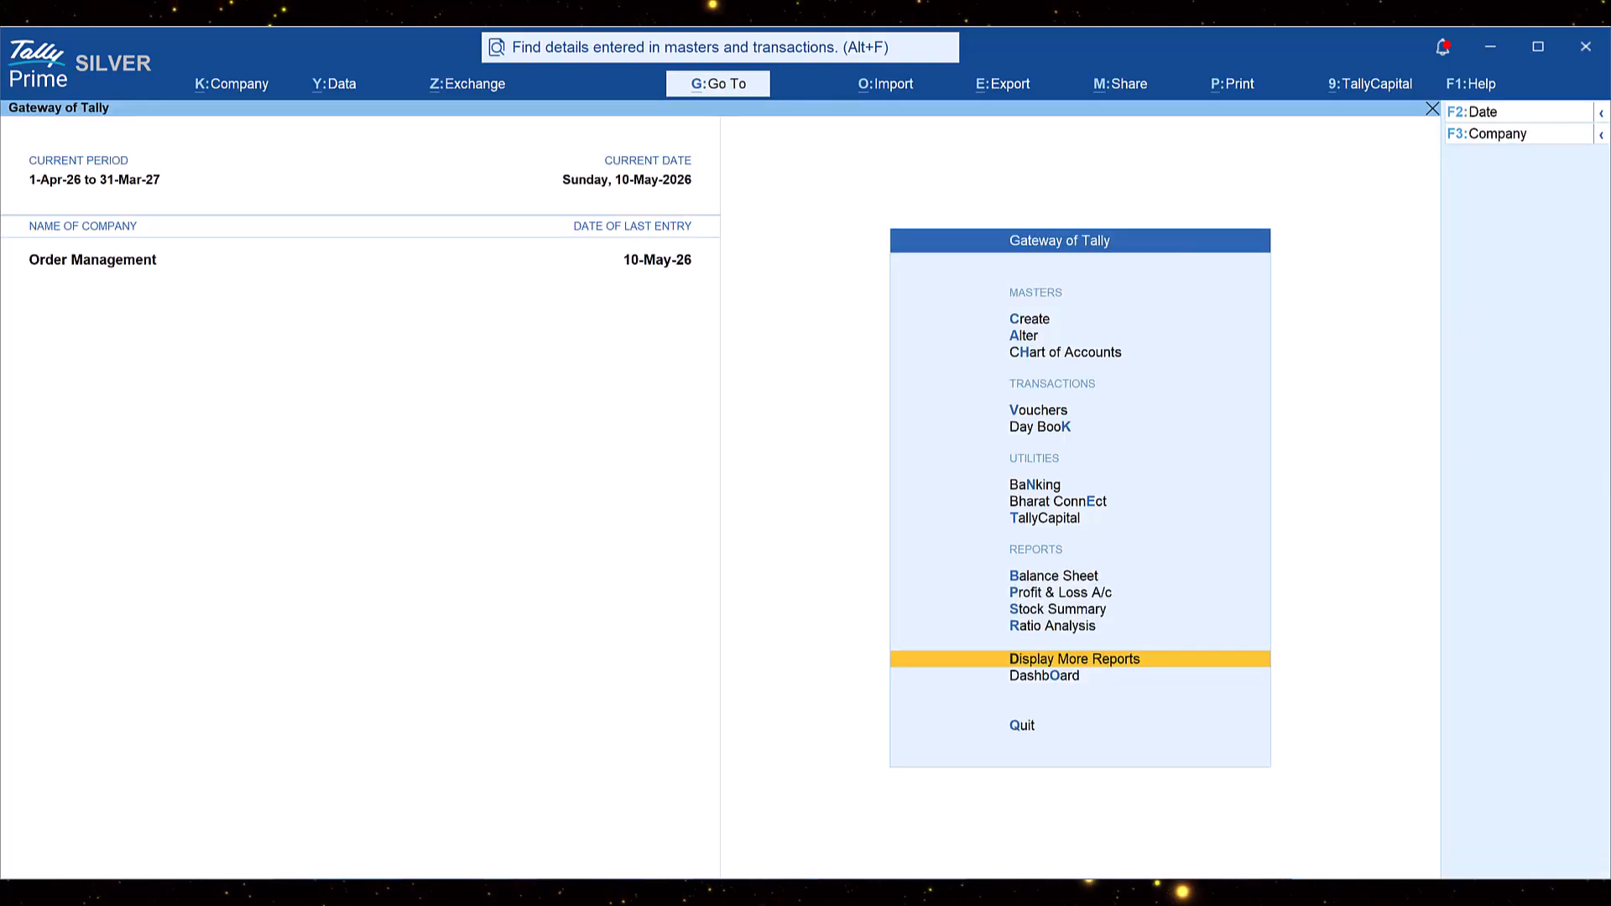
Step: Open the Purchase Orders (Due Only) report
left_click(739, 86)
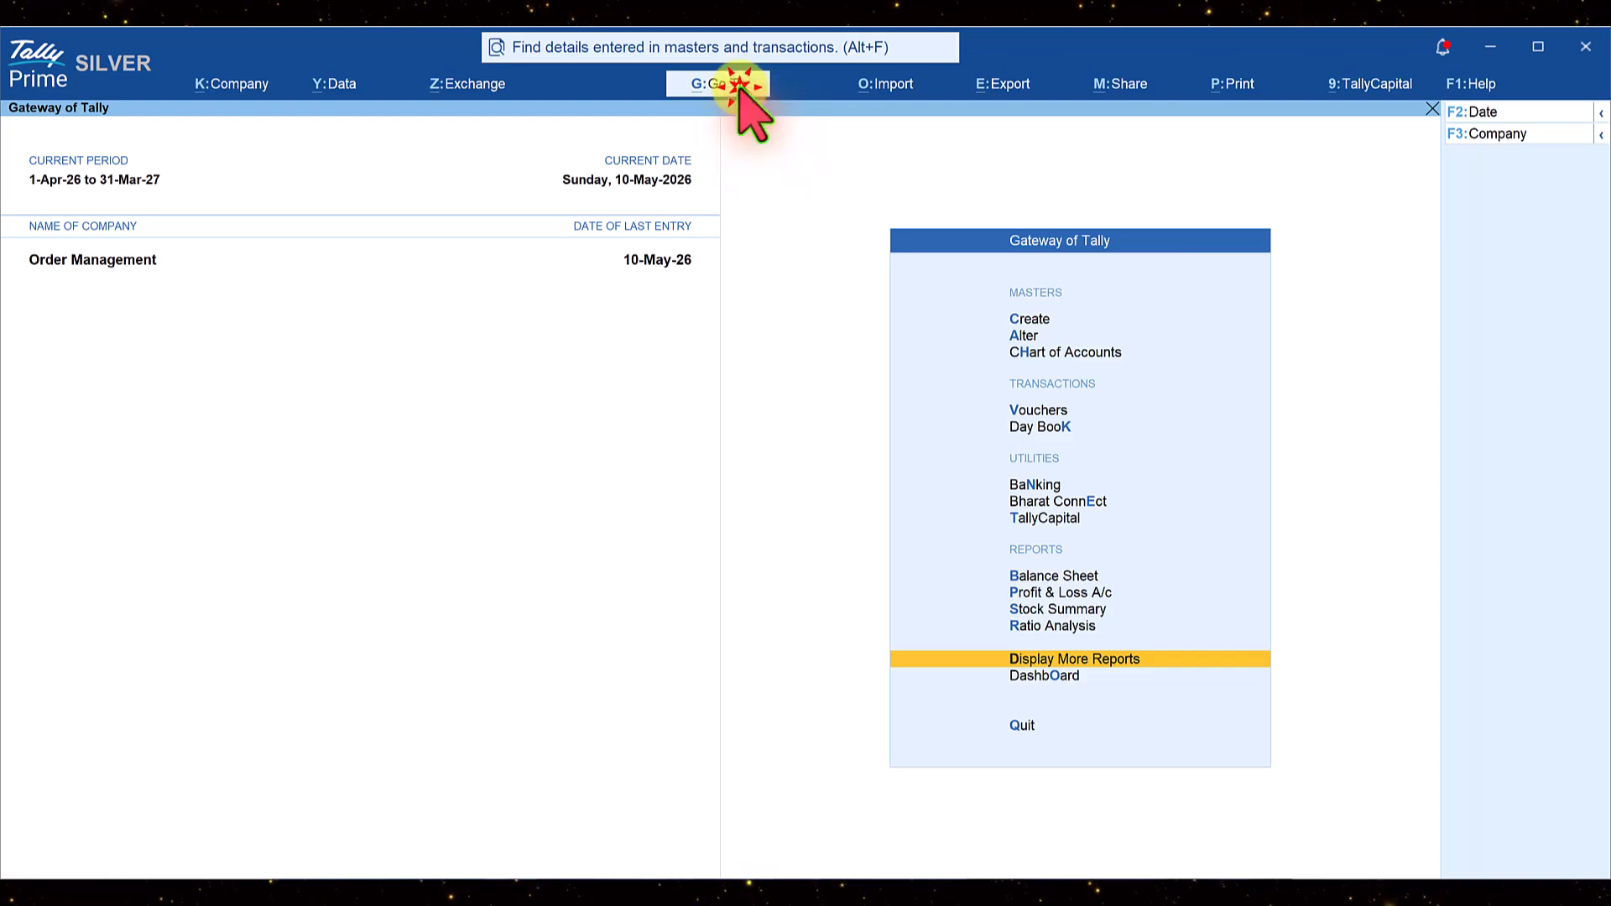
type("Pur")
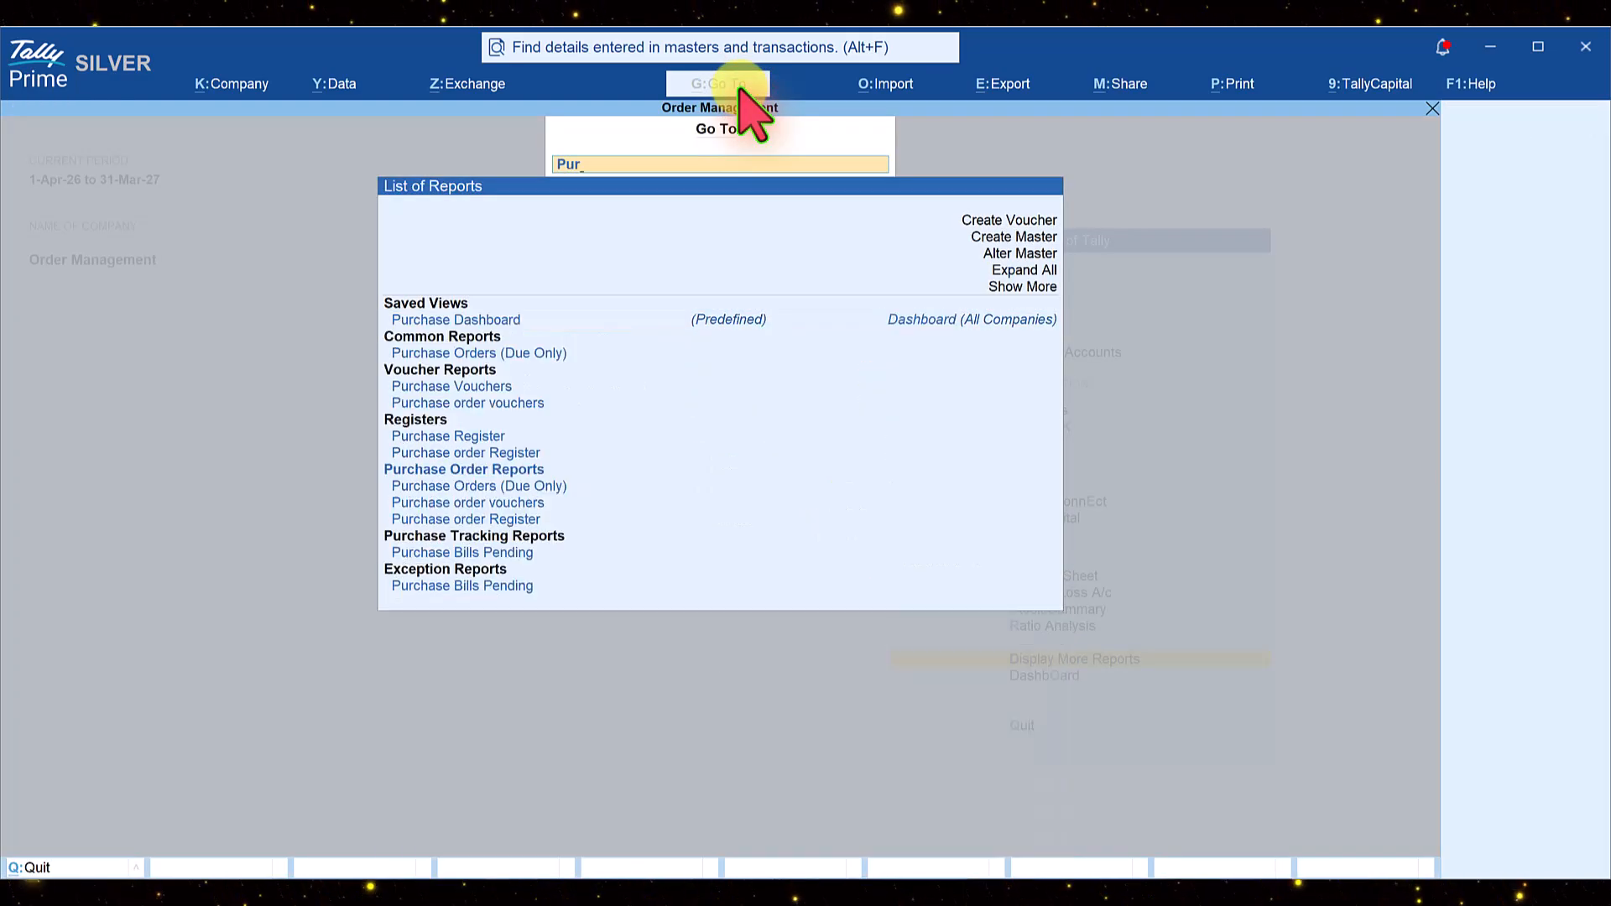
key("Down")
key("Down")
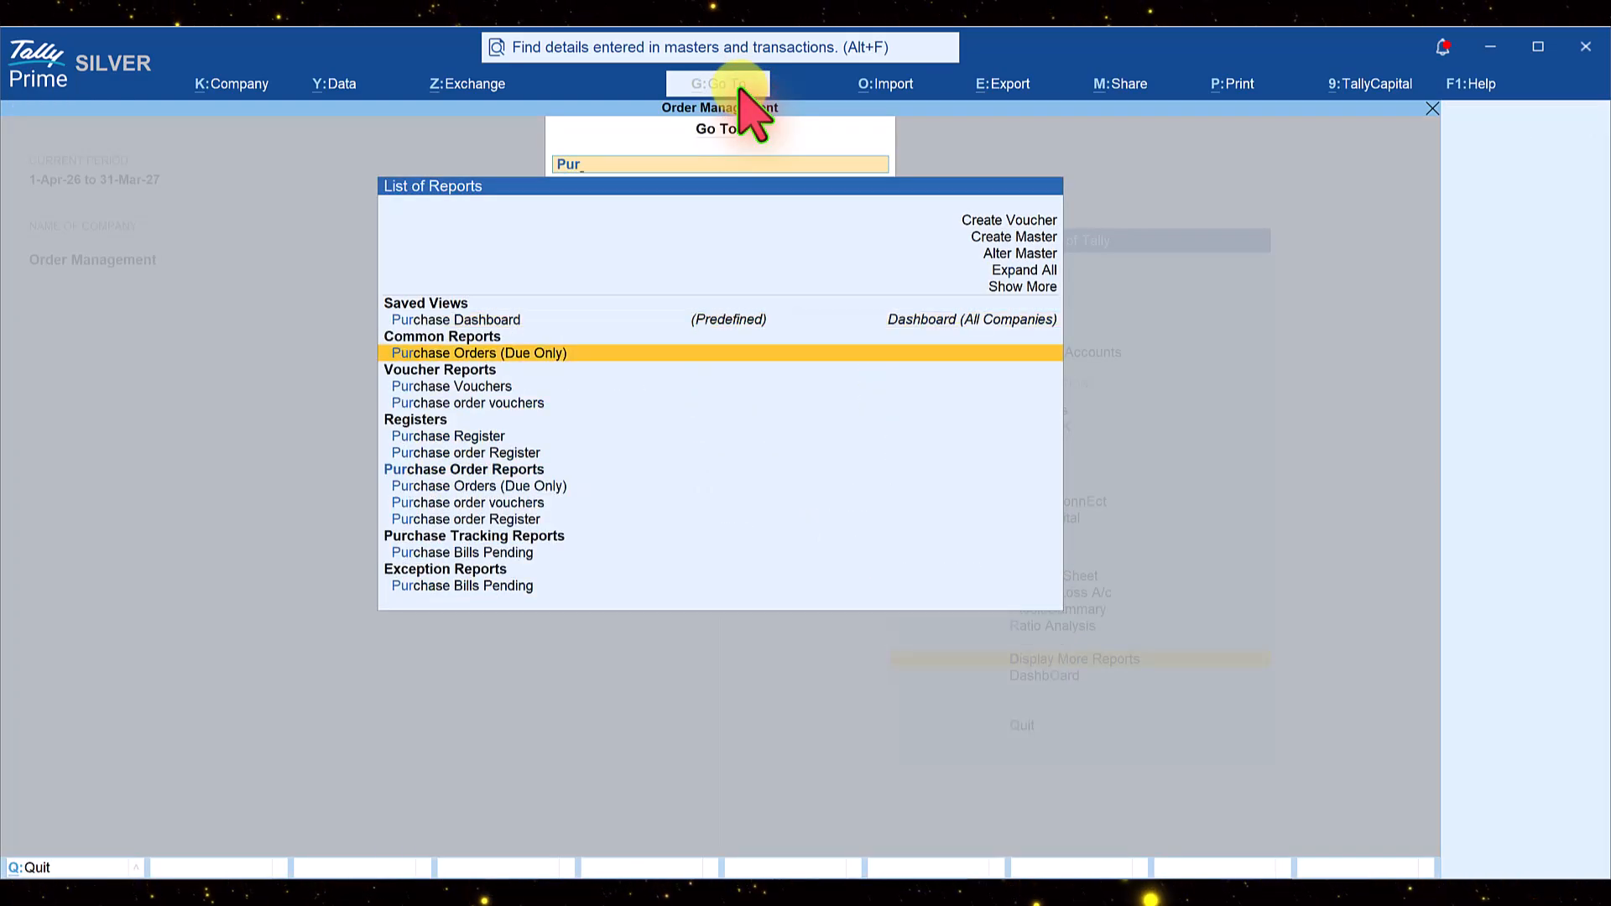
key("Return")
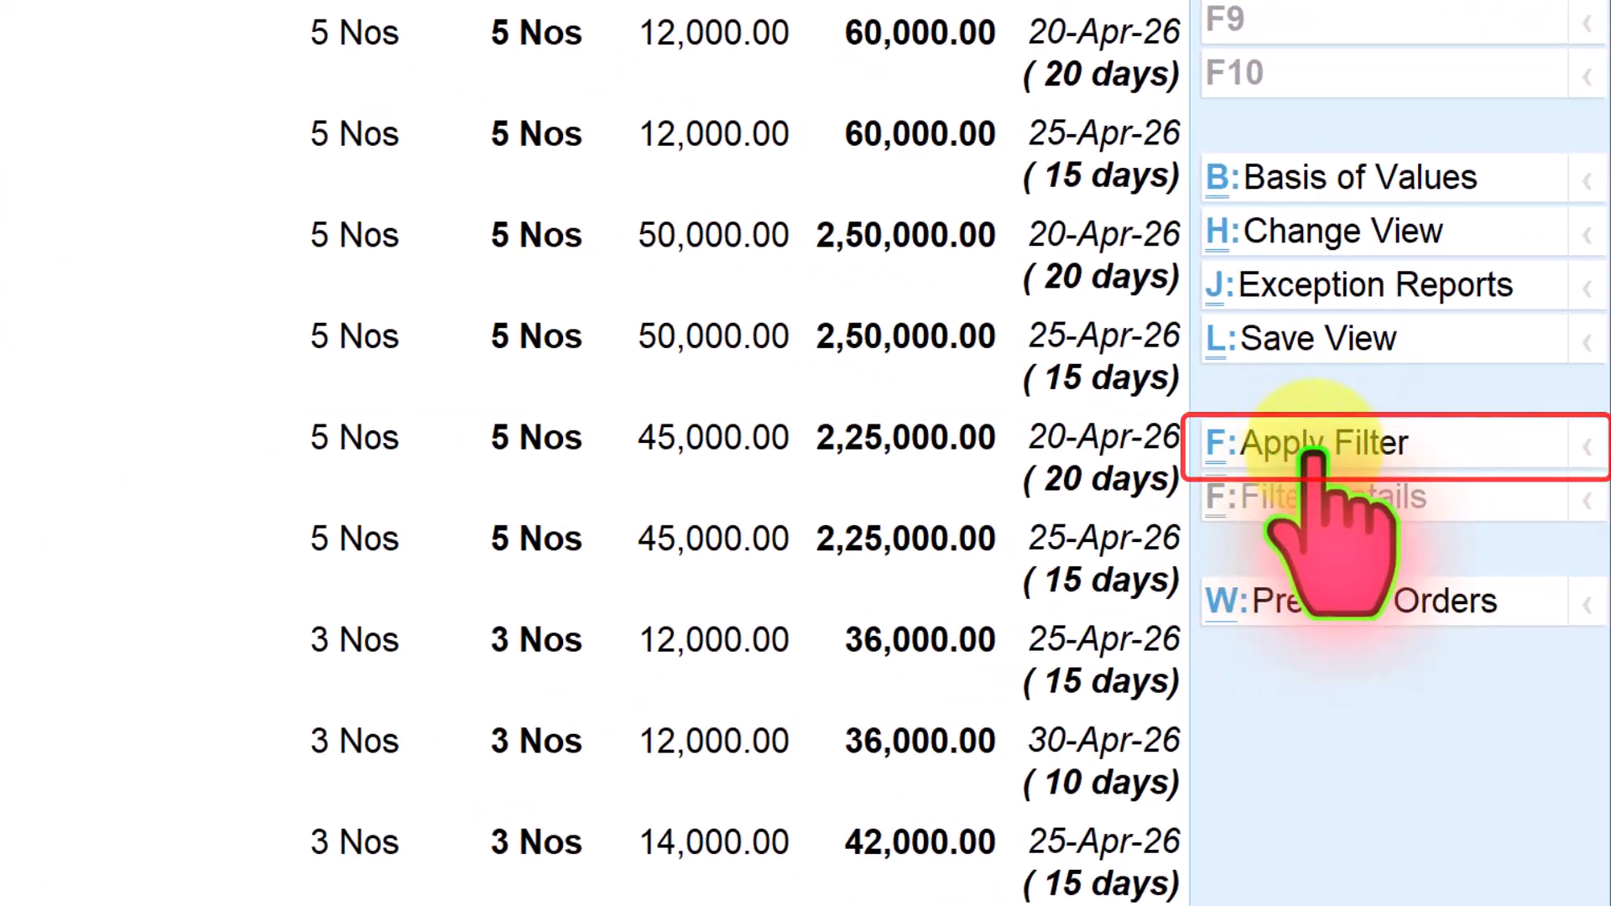
Step: Filter the purchase orders report on Order, looking for "India"
left_click(1336, 443)
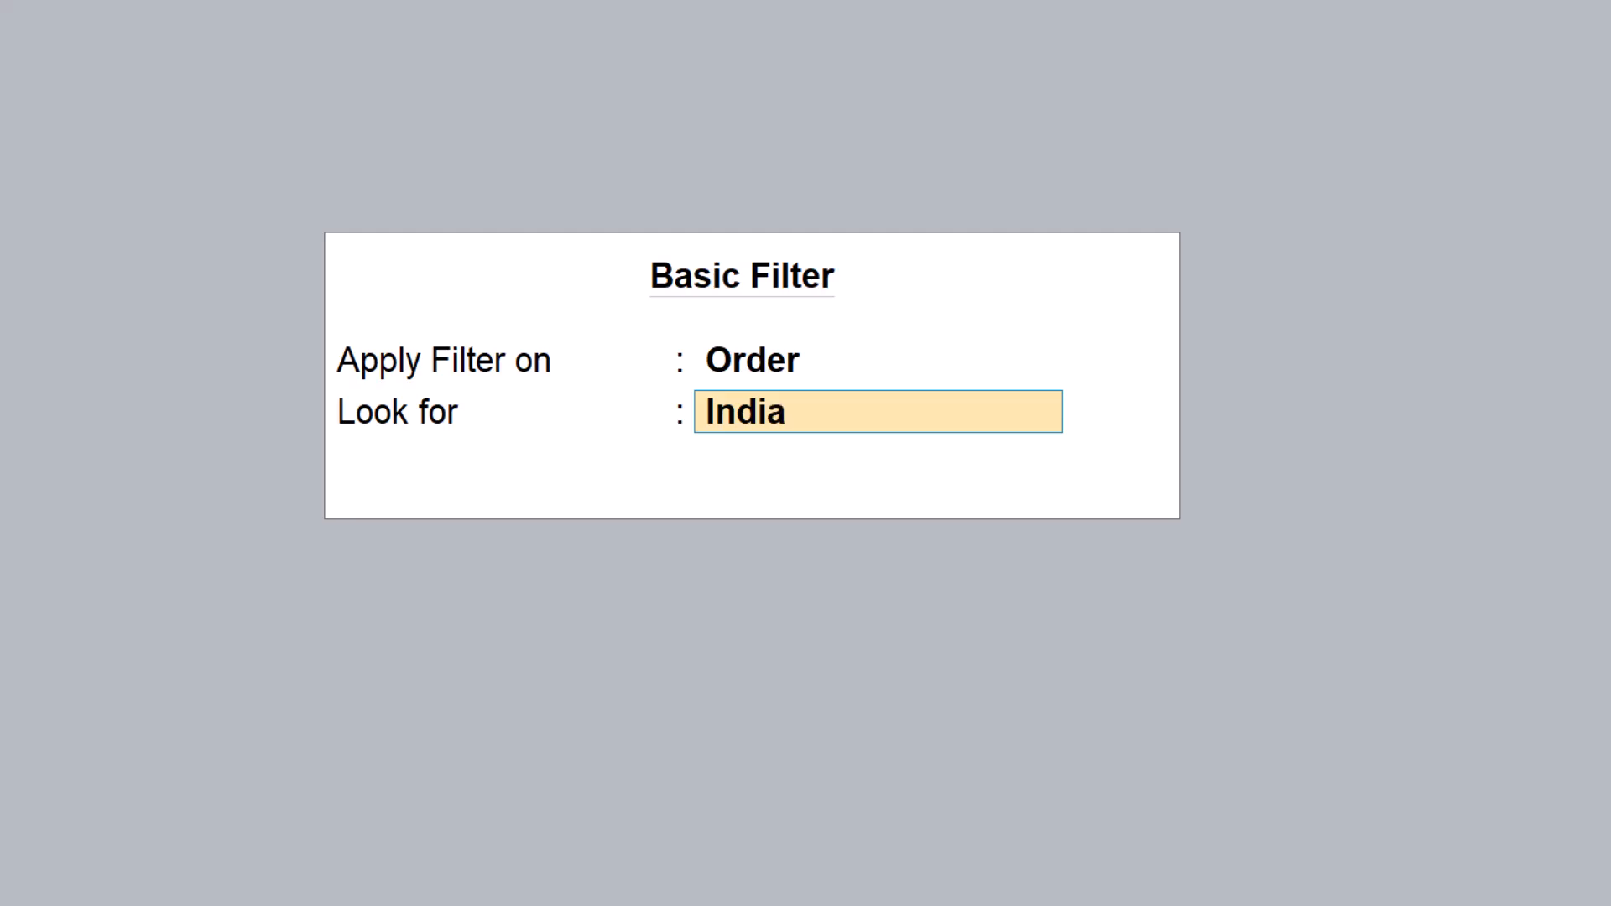
type("India")
key("Return")
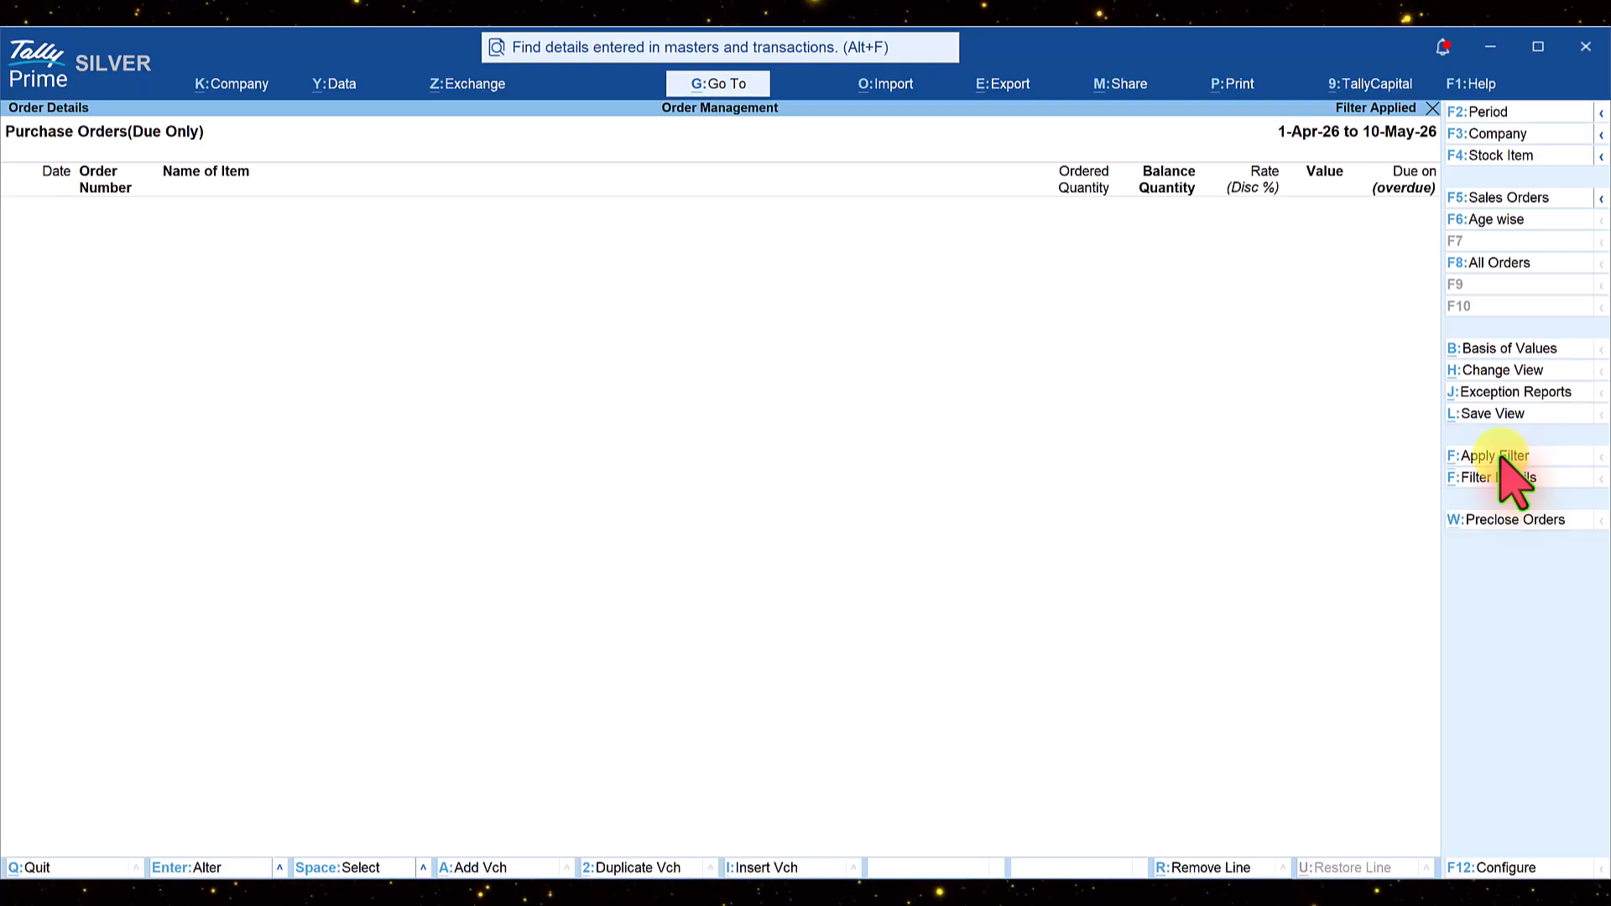
Step: Set Show Cleared Purchase Orders to Yes in the report configuration and expand the Acer Monitor 32-inch order line
left_click(1527, 870)
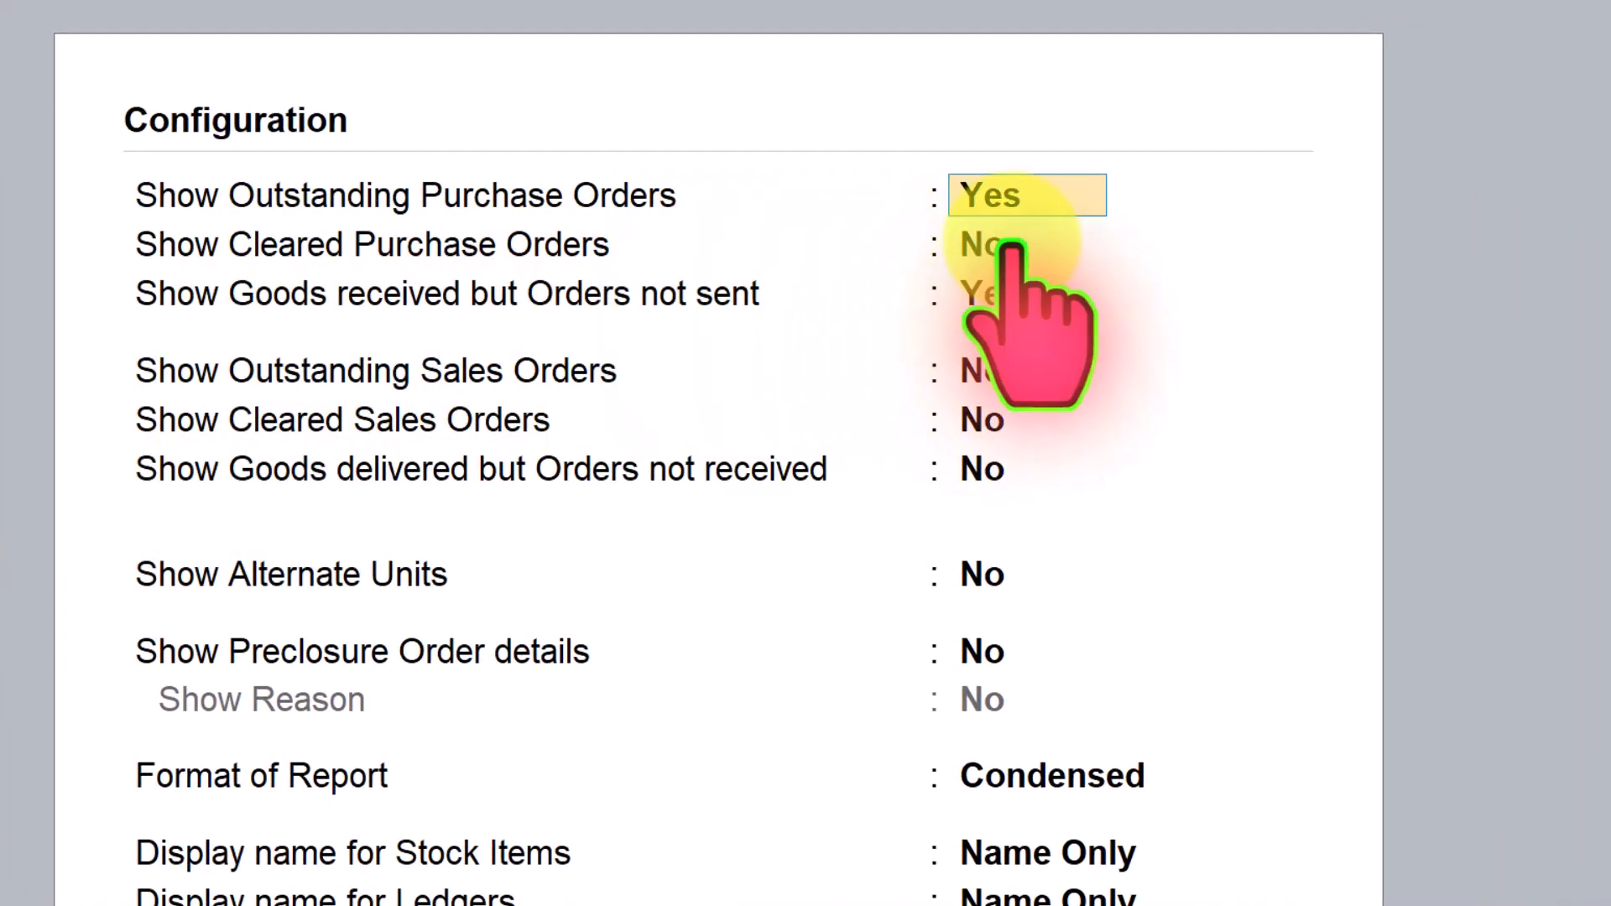
left_click(984, 245)
left_click(991, 251)
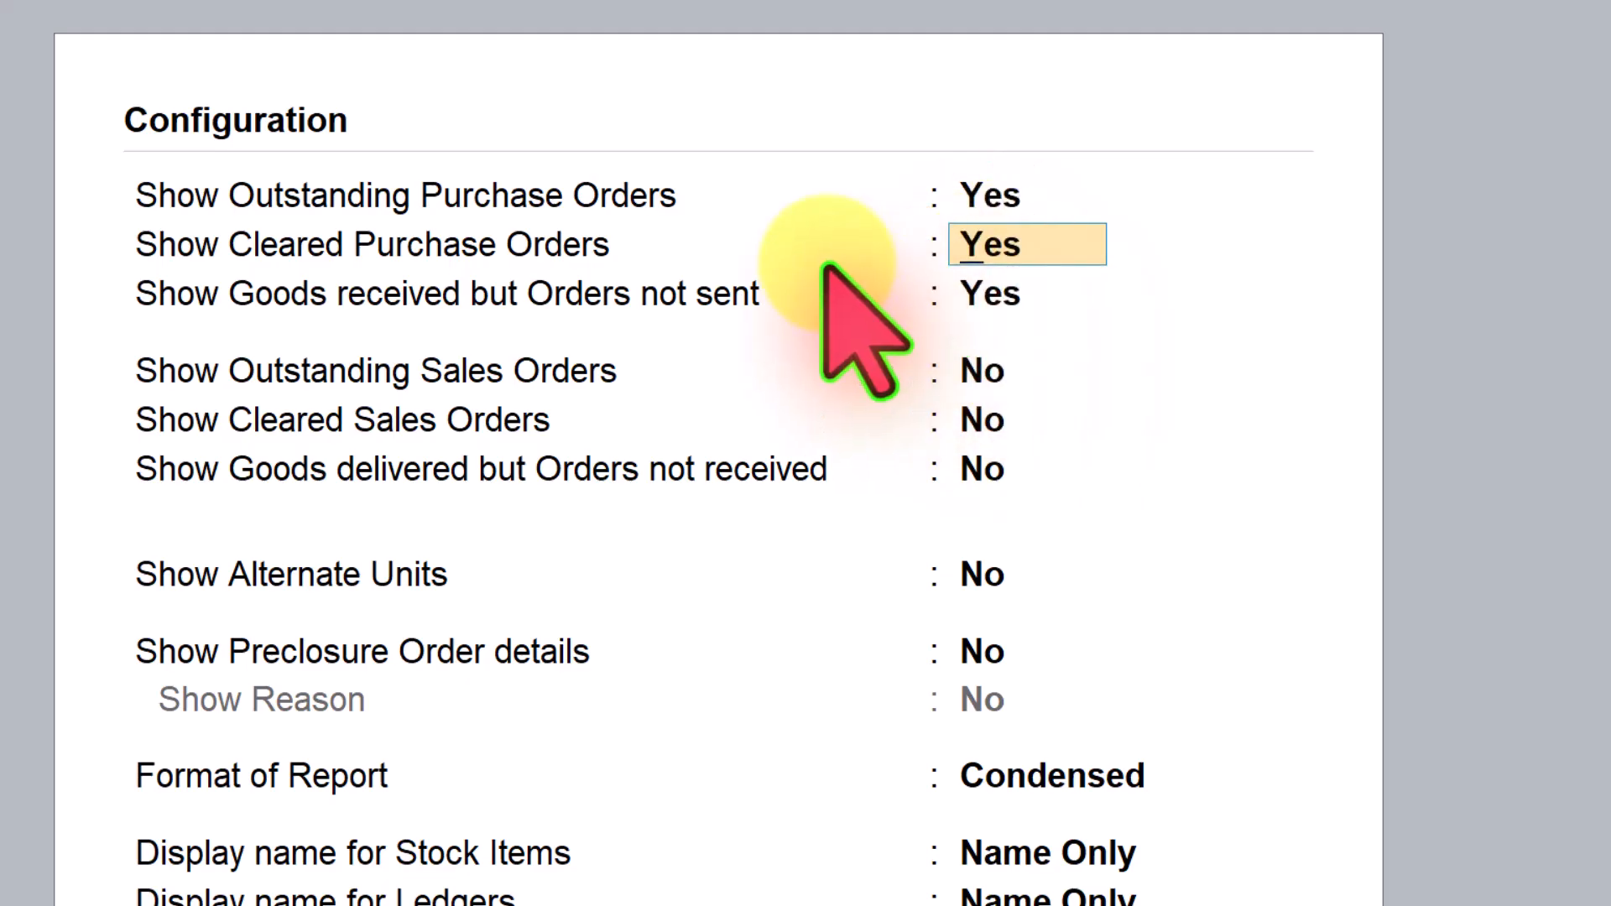
key("ctrl+a")
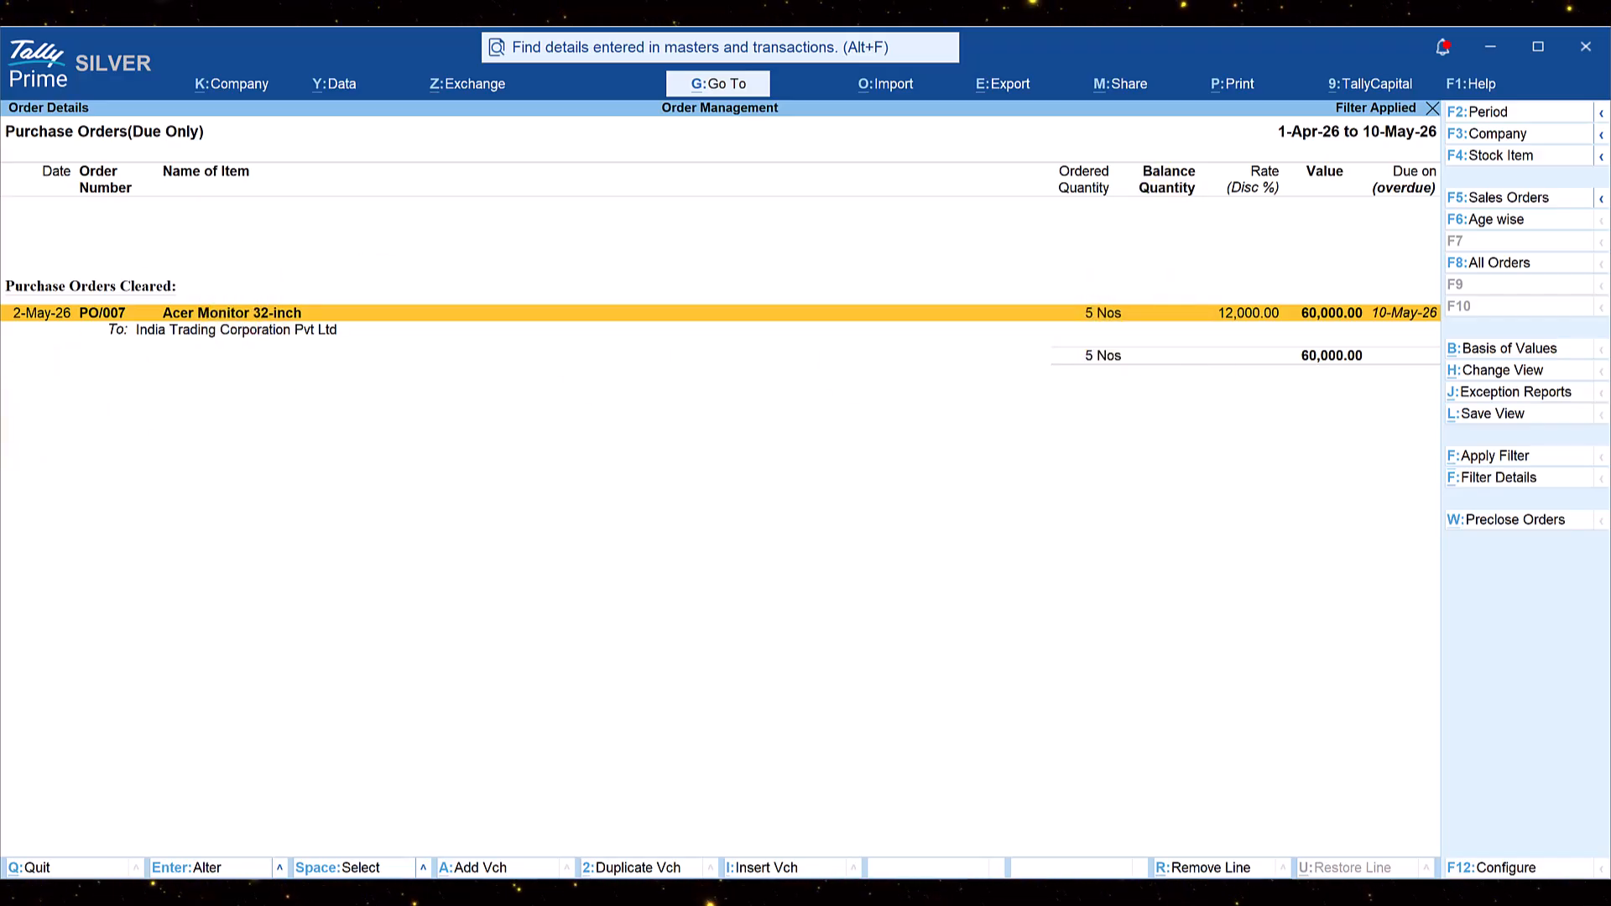
key("shift+Return")
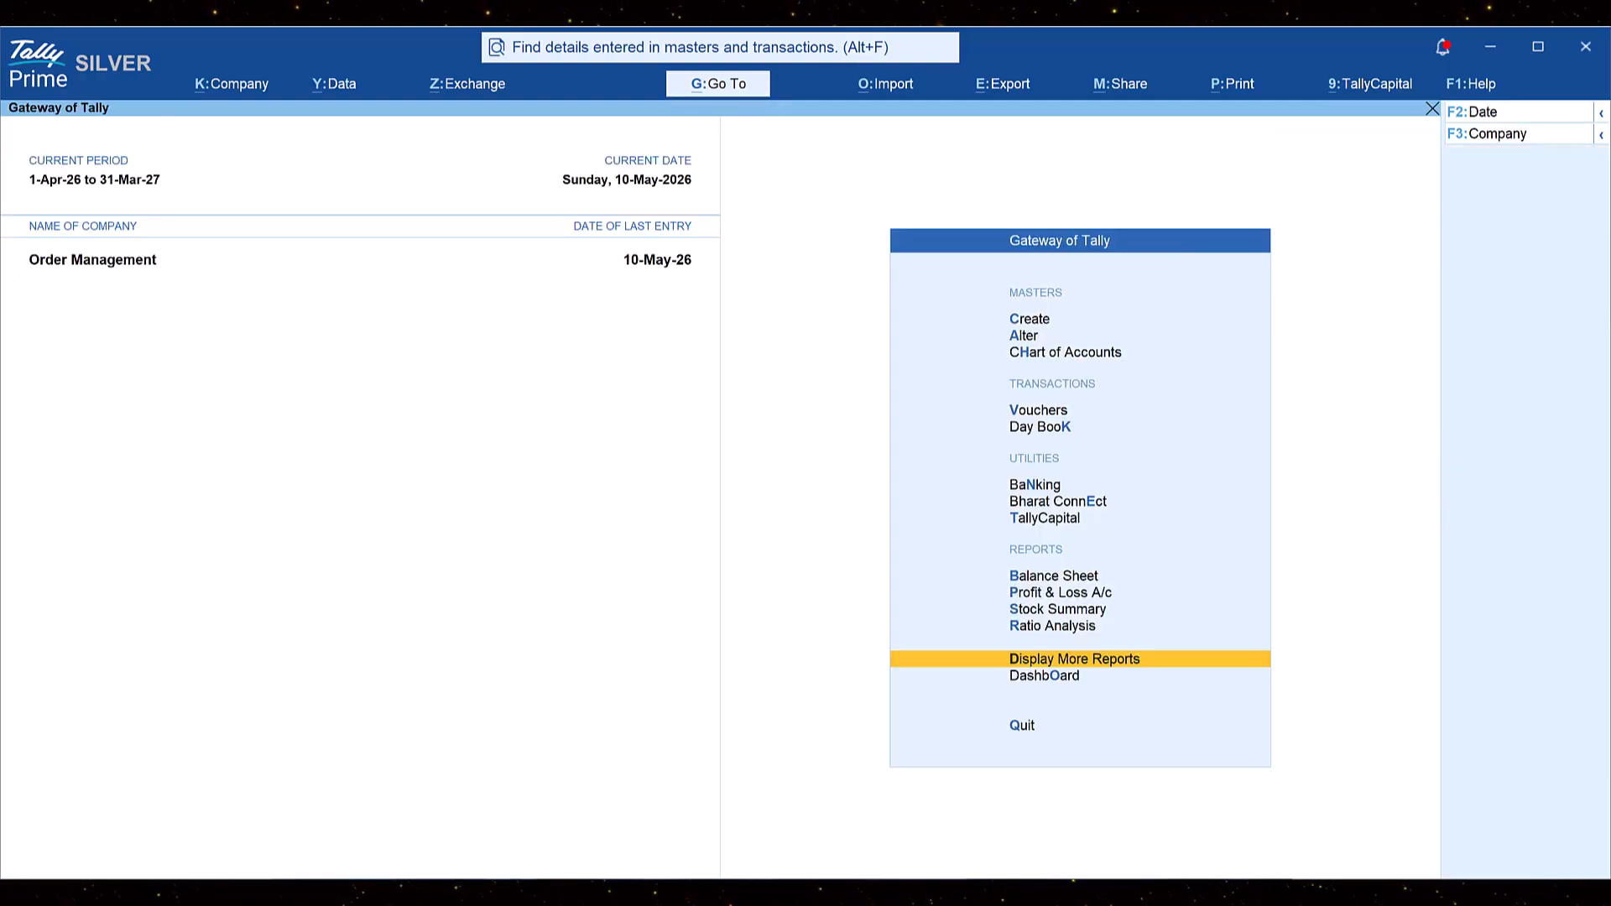
Step: Start a new voucher, show the inactive voucher types, and activate and select the Rejections Out type
key("v")
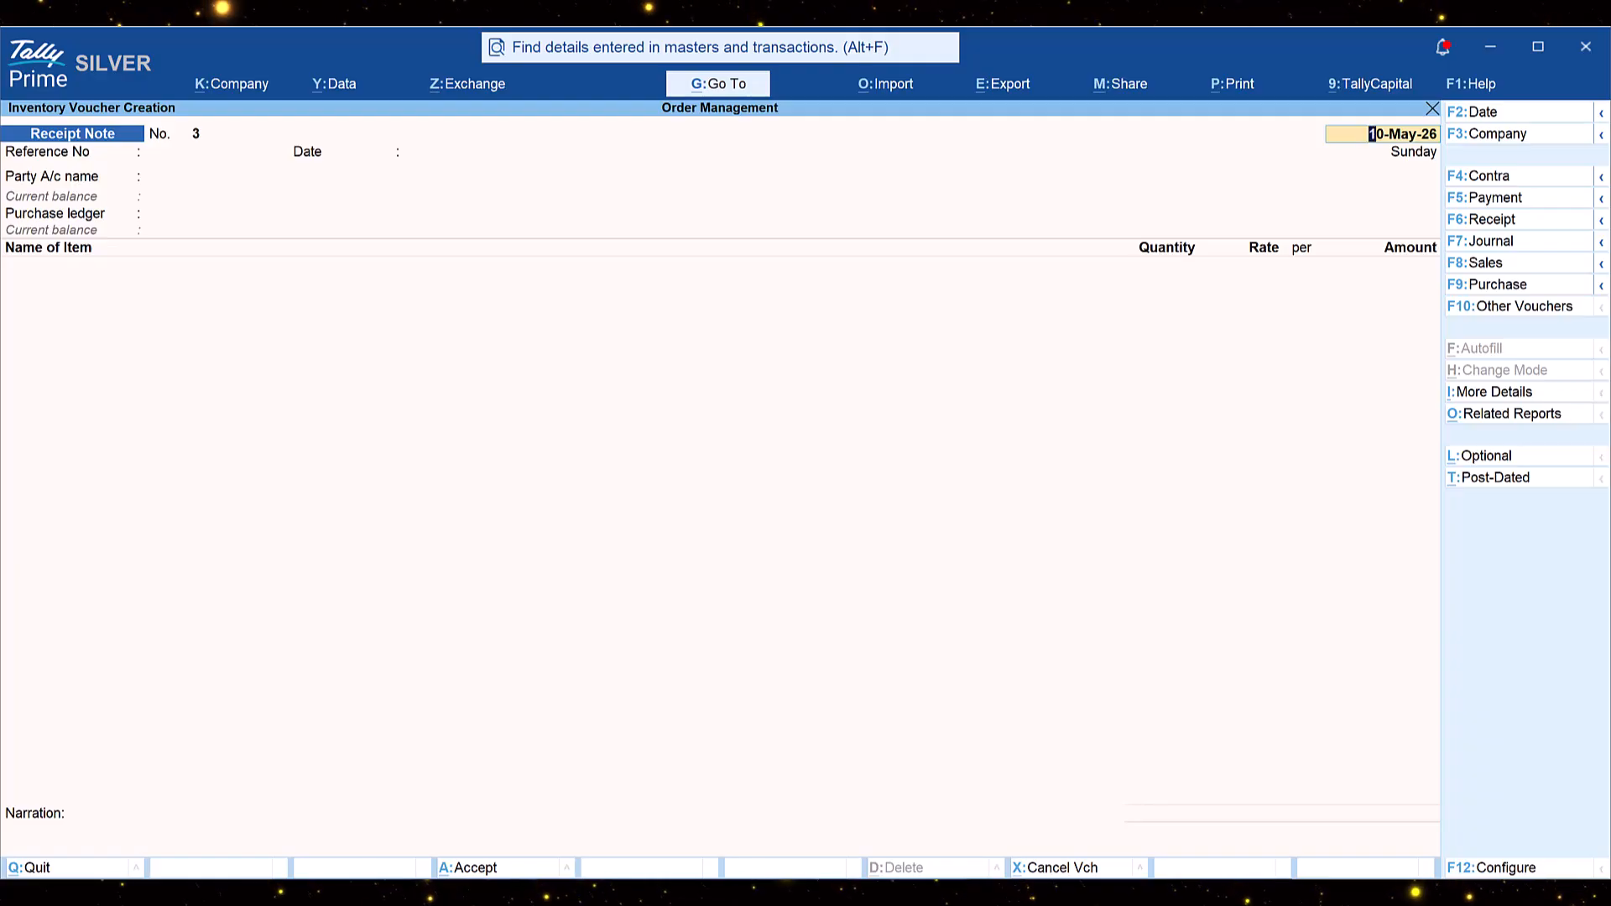
left_click(1509, 303)
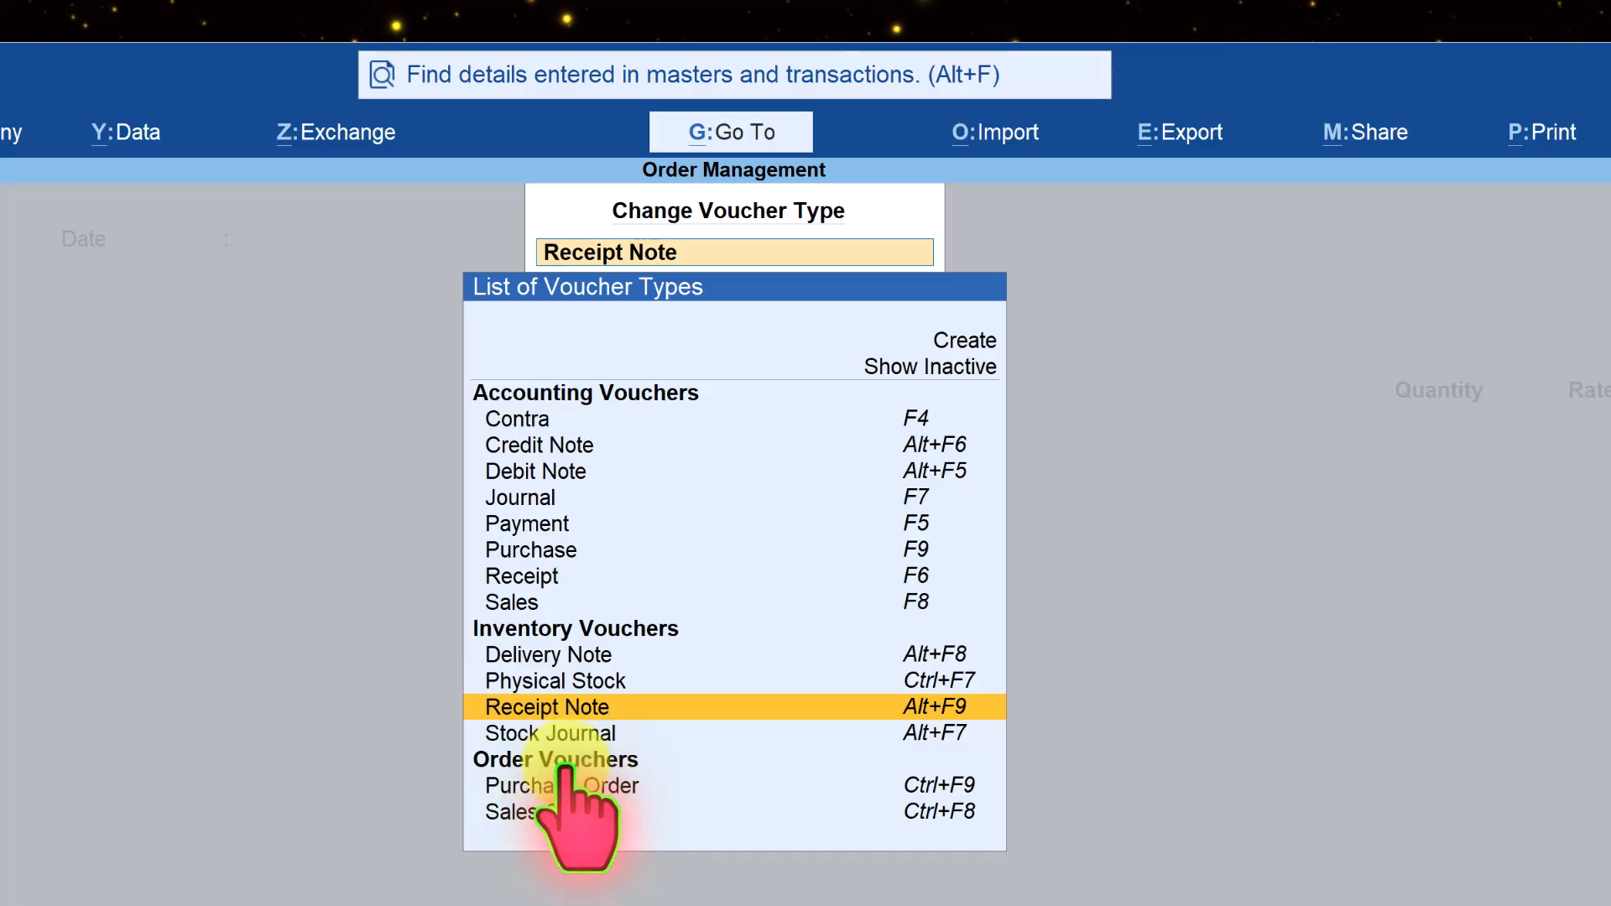
left_click(883, 369)
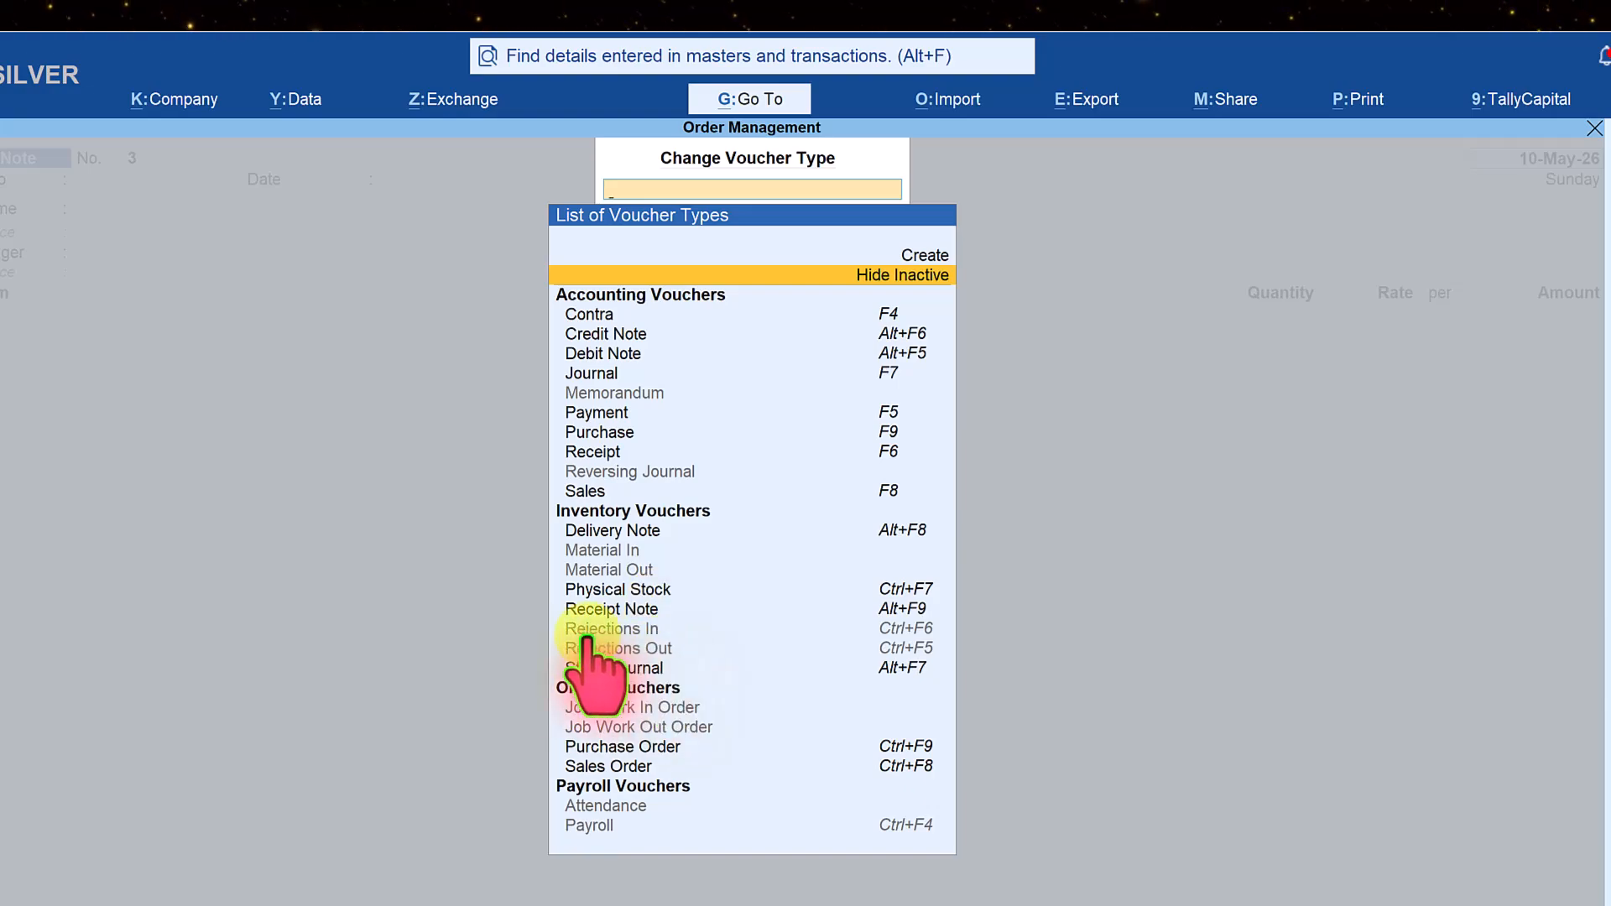
left_click(632, 649)
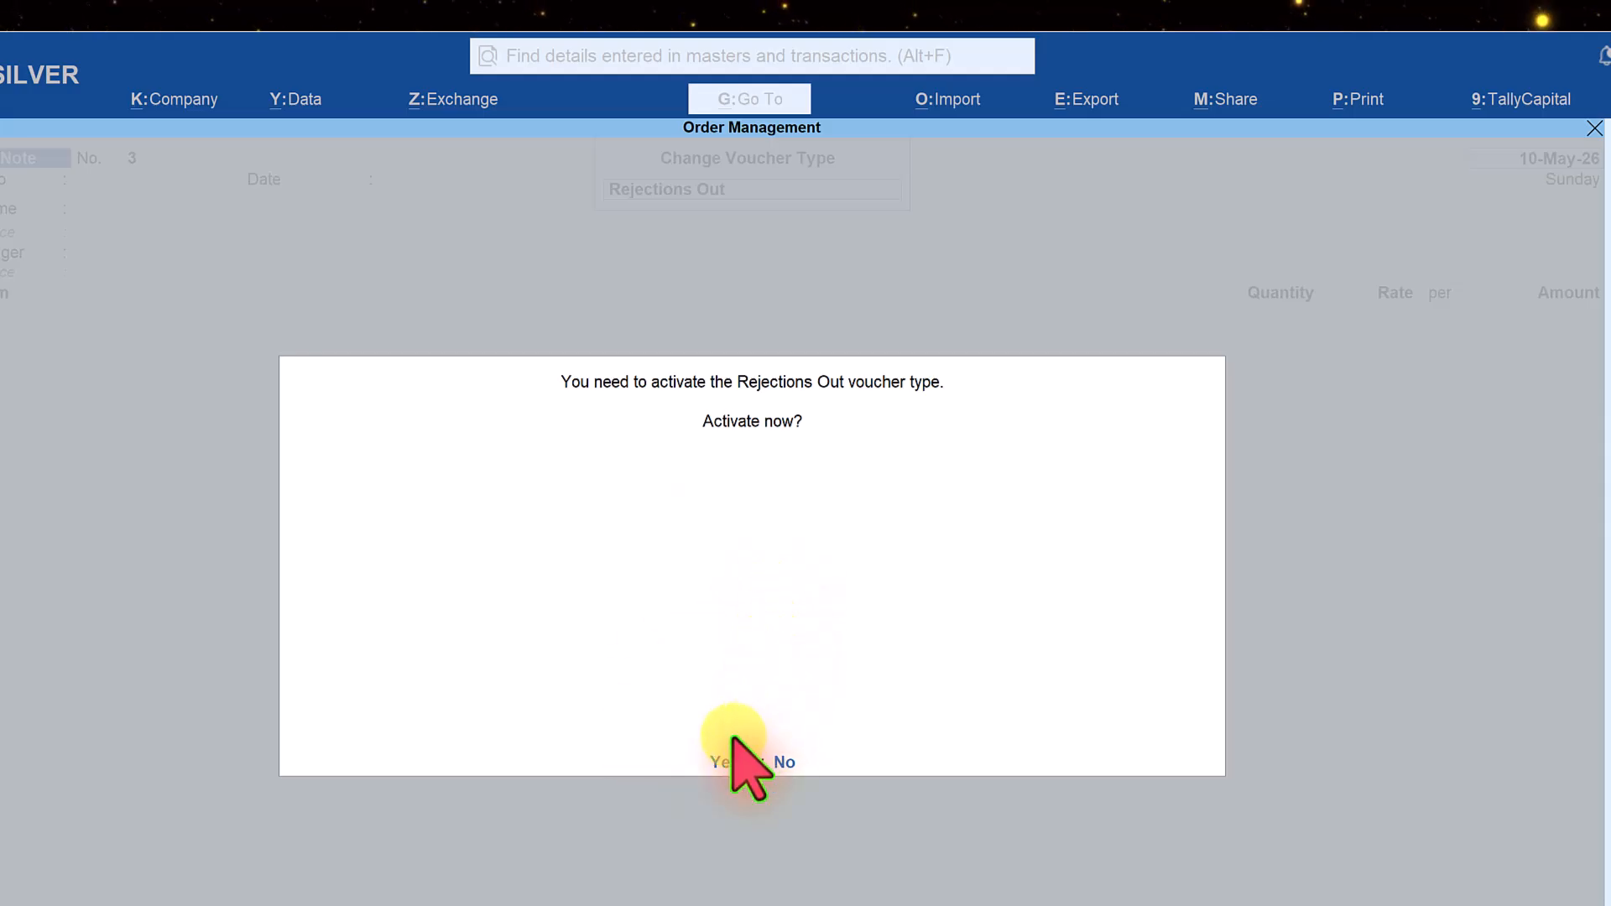
left_click(725, 763)
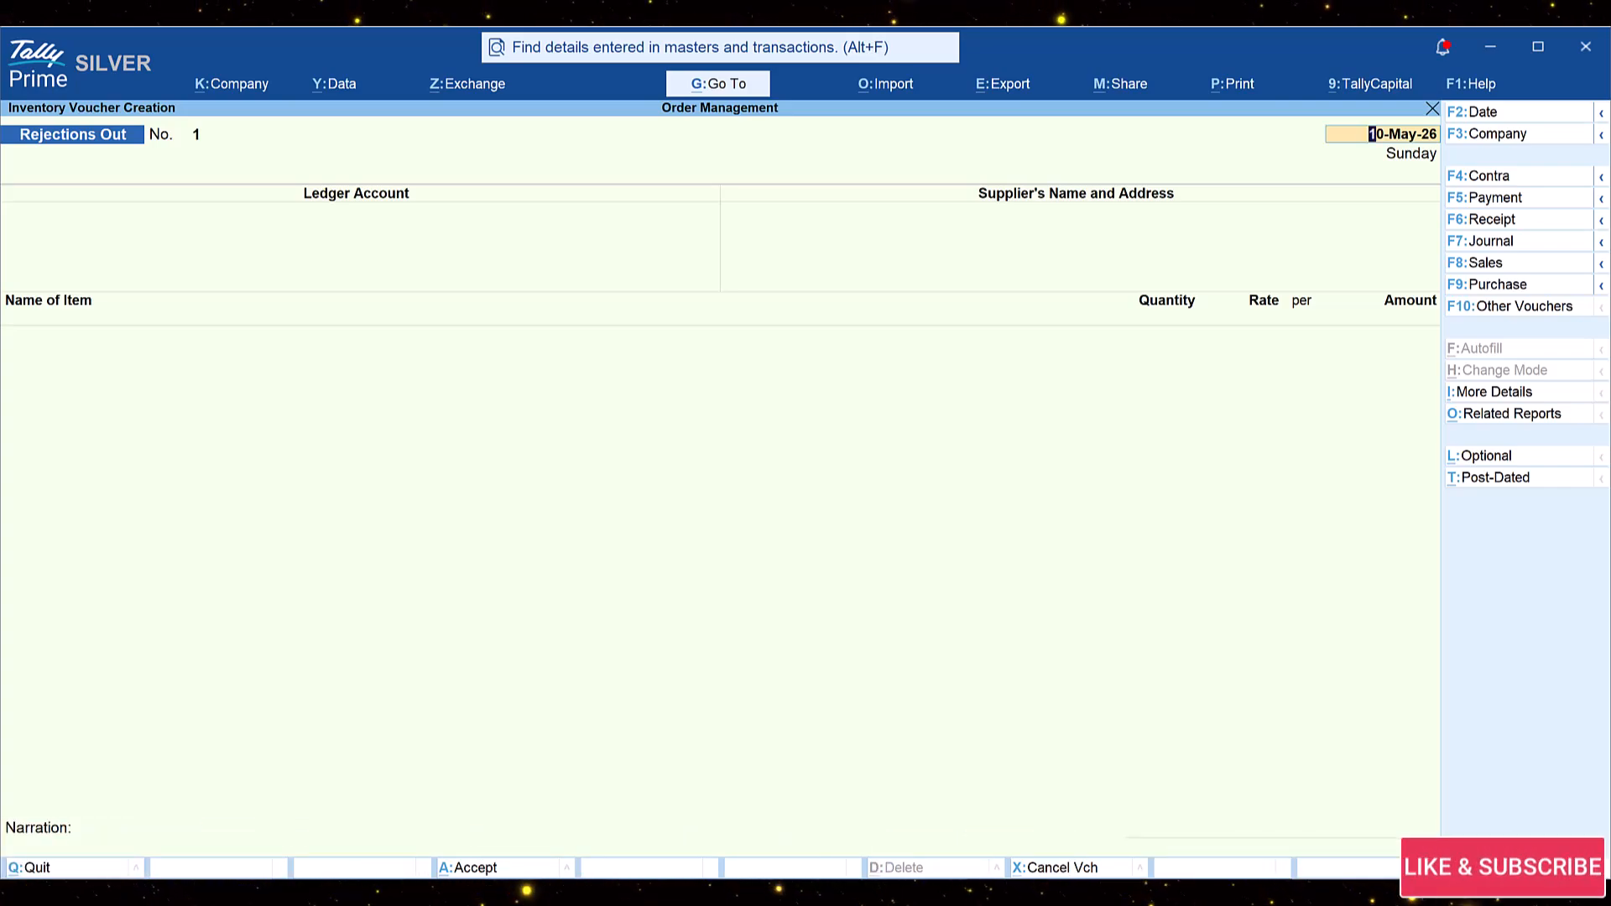
Step: Date the Rejections Out voucher 11-May-26 and choose India Trading Corporation Pvt Ltd as ledger account and supplier
key("F2")
key("Return")
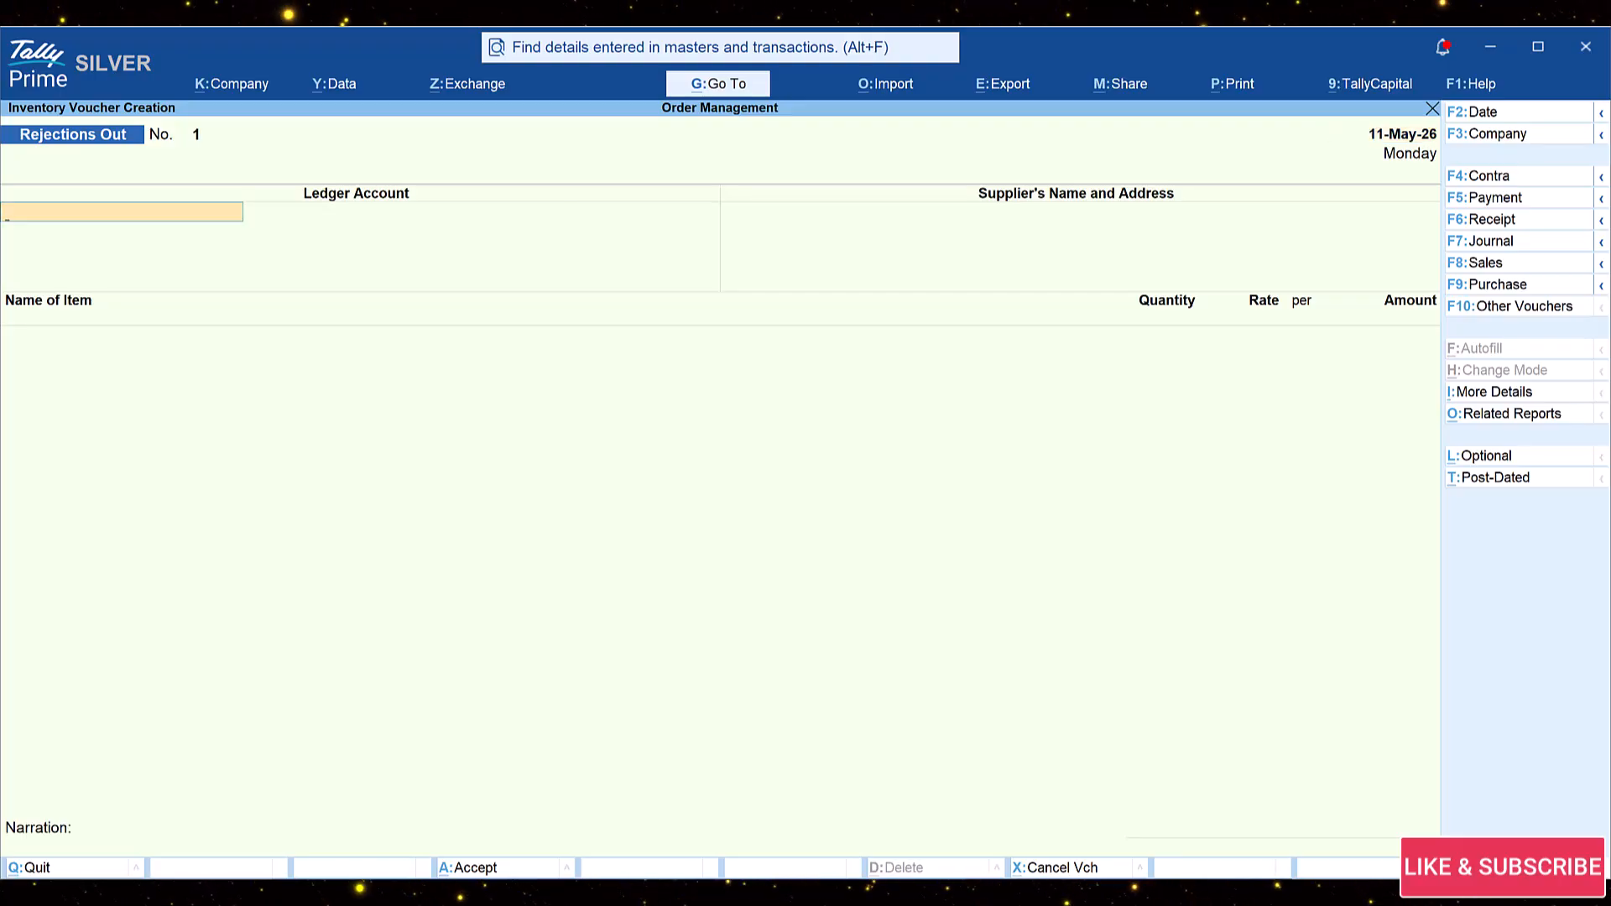
type("Ind")
key("Return")
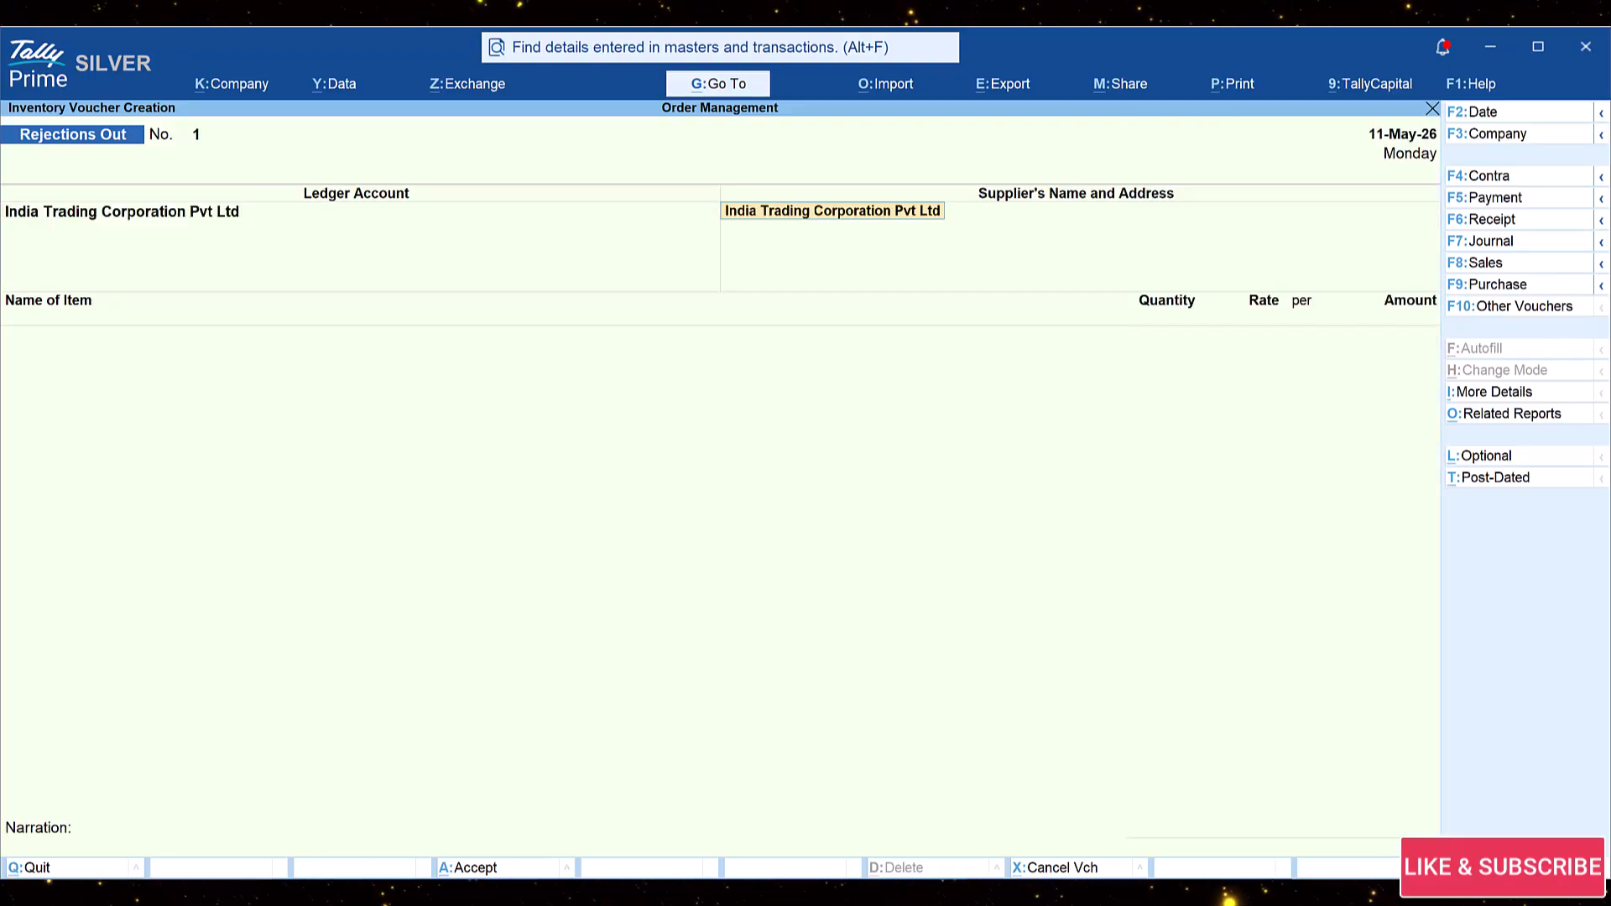
key("Return")
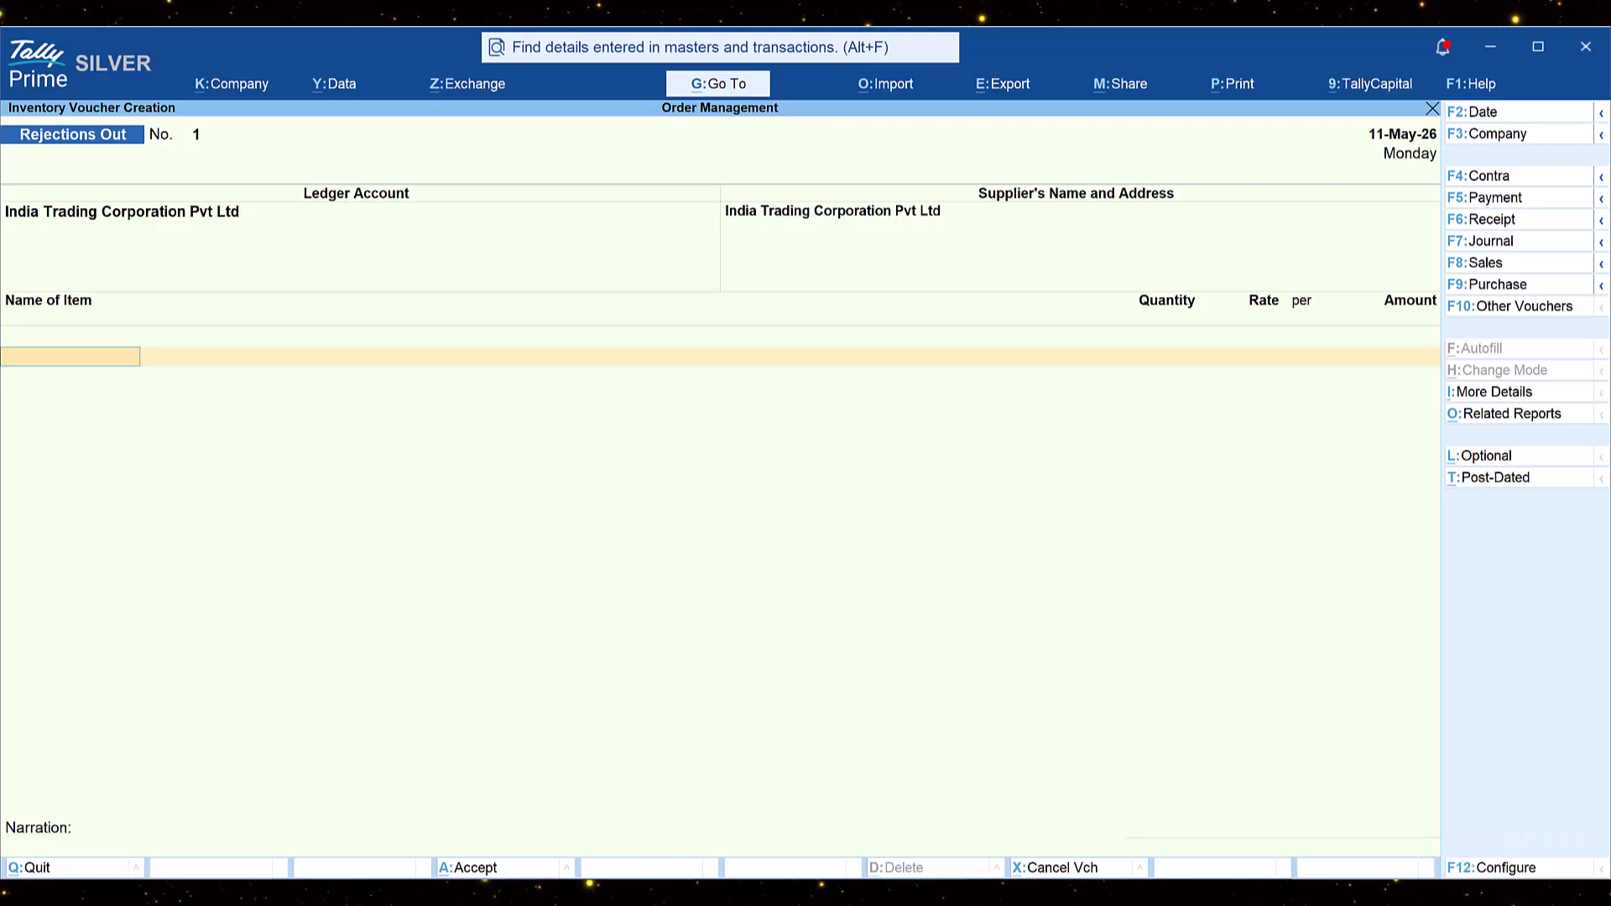
Step: Add 2 Nos of Acer Monitor 32-inch at rate 12,000.00, allocated to the receipt note tracking number dated 10-May-26
type("Ace")
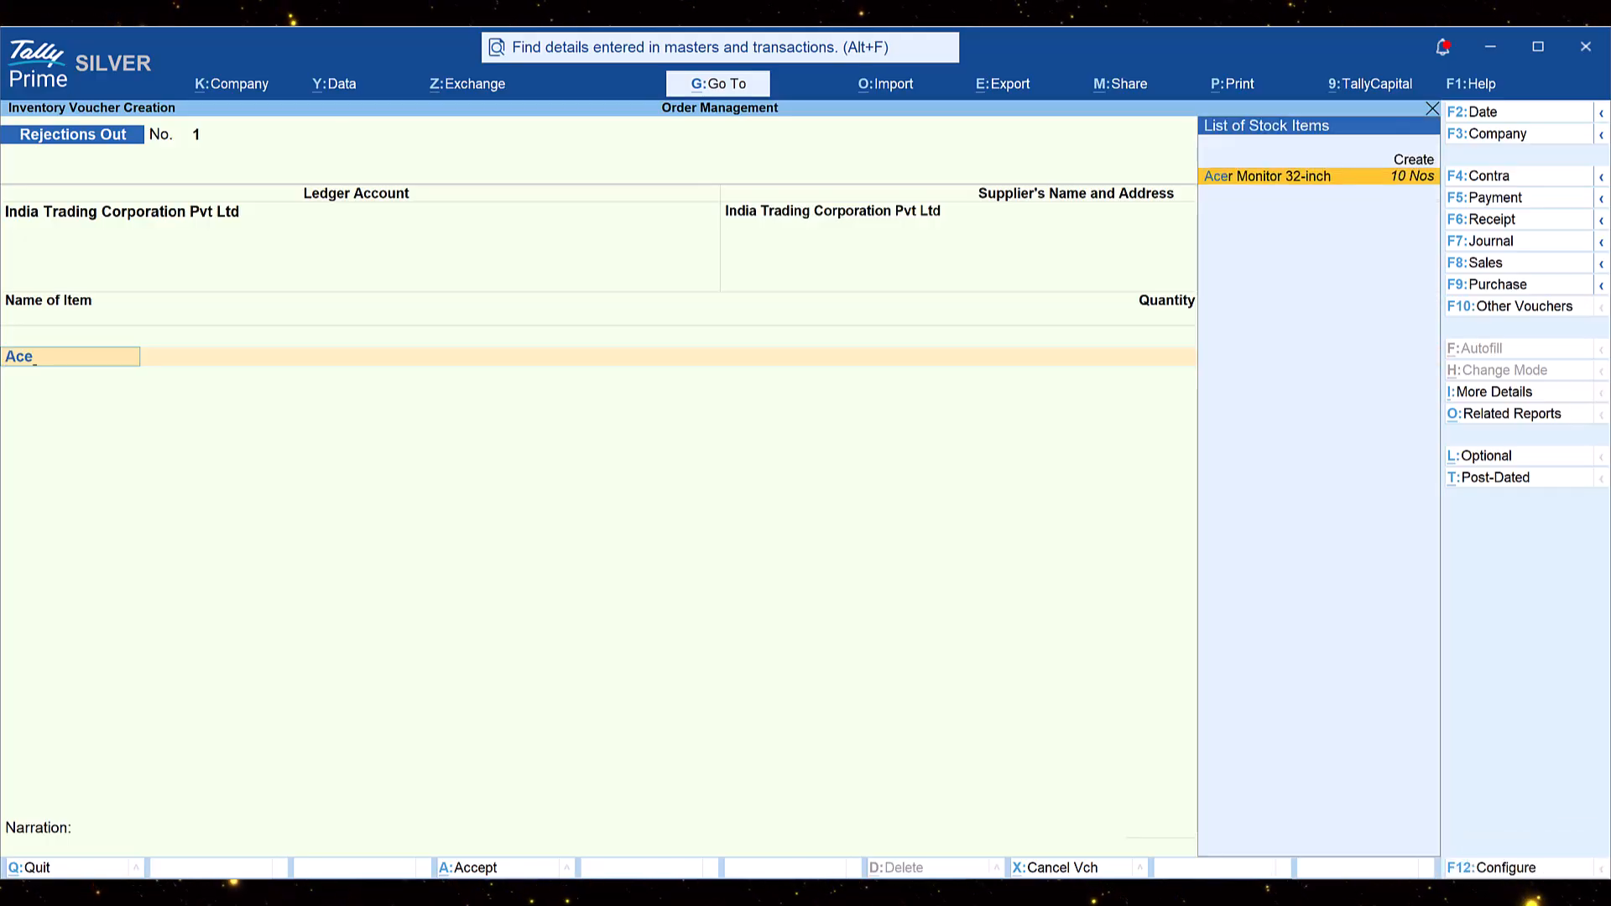
key("Return")
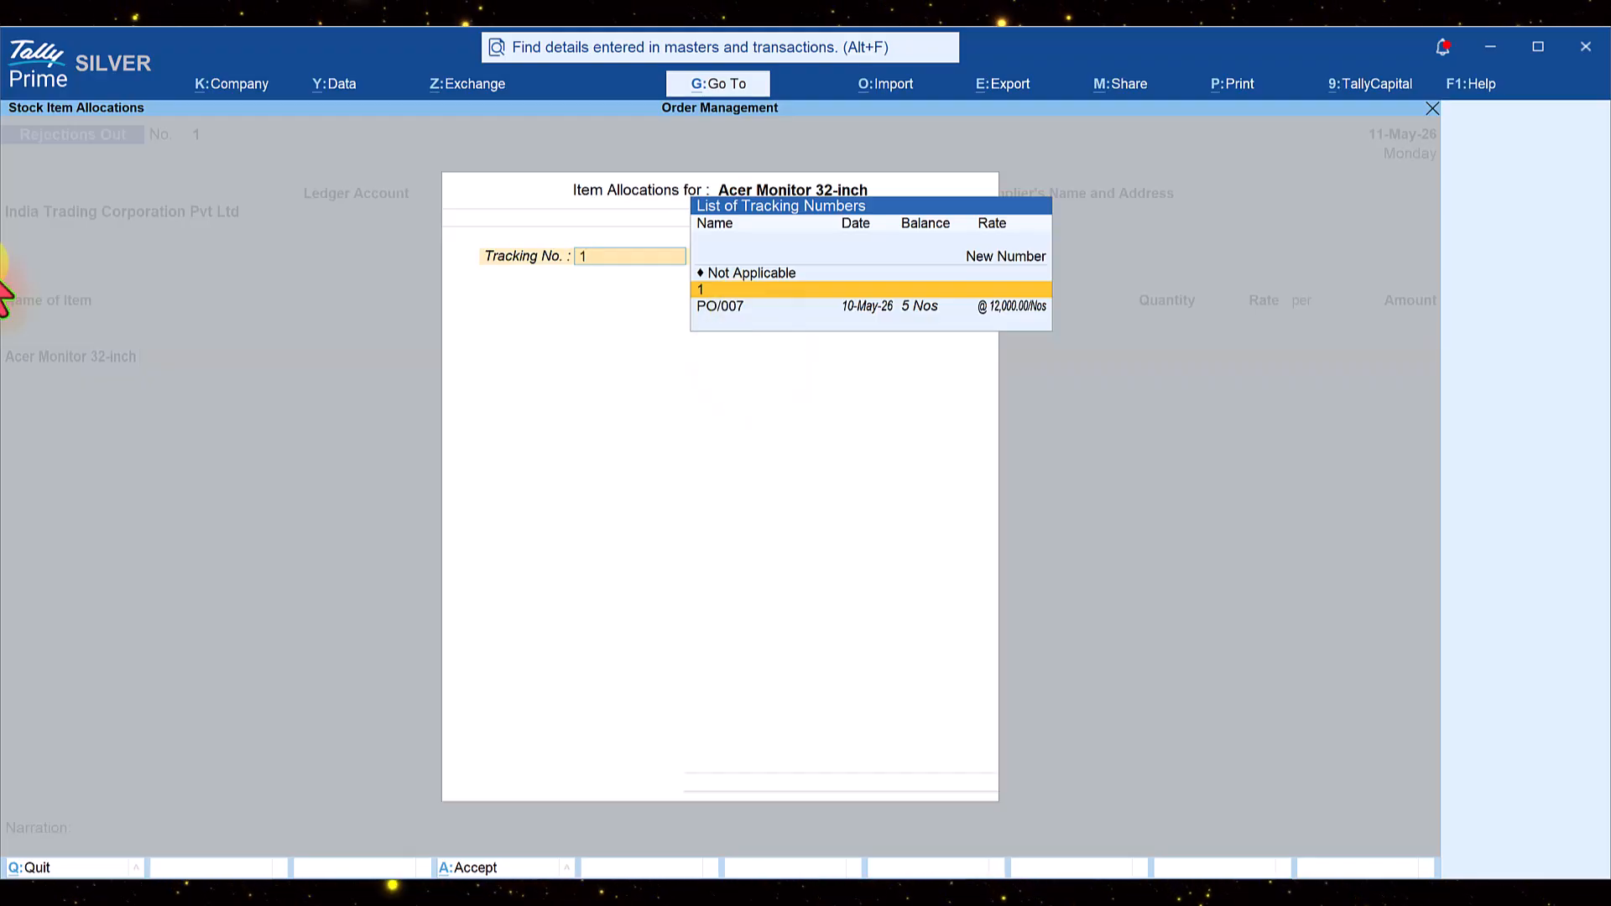
key("Down")
key("Return")
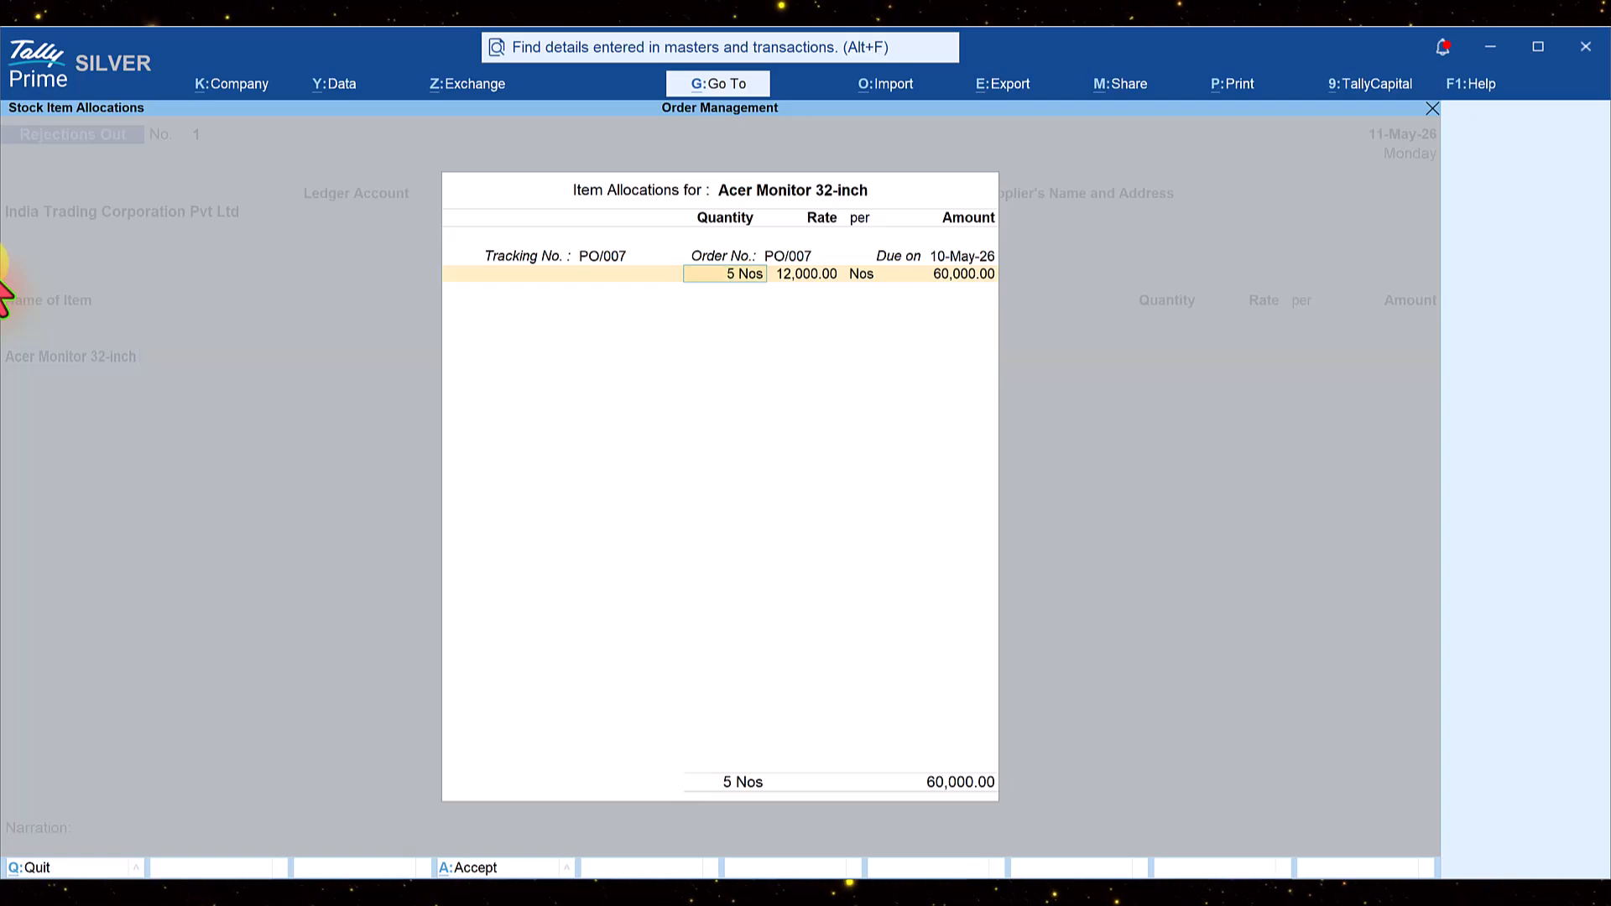
type("2")
key("Return")
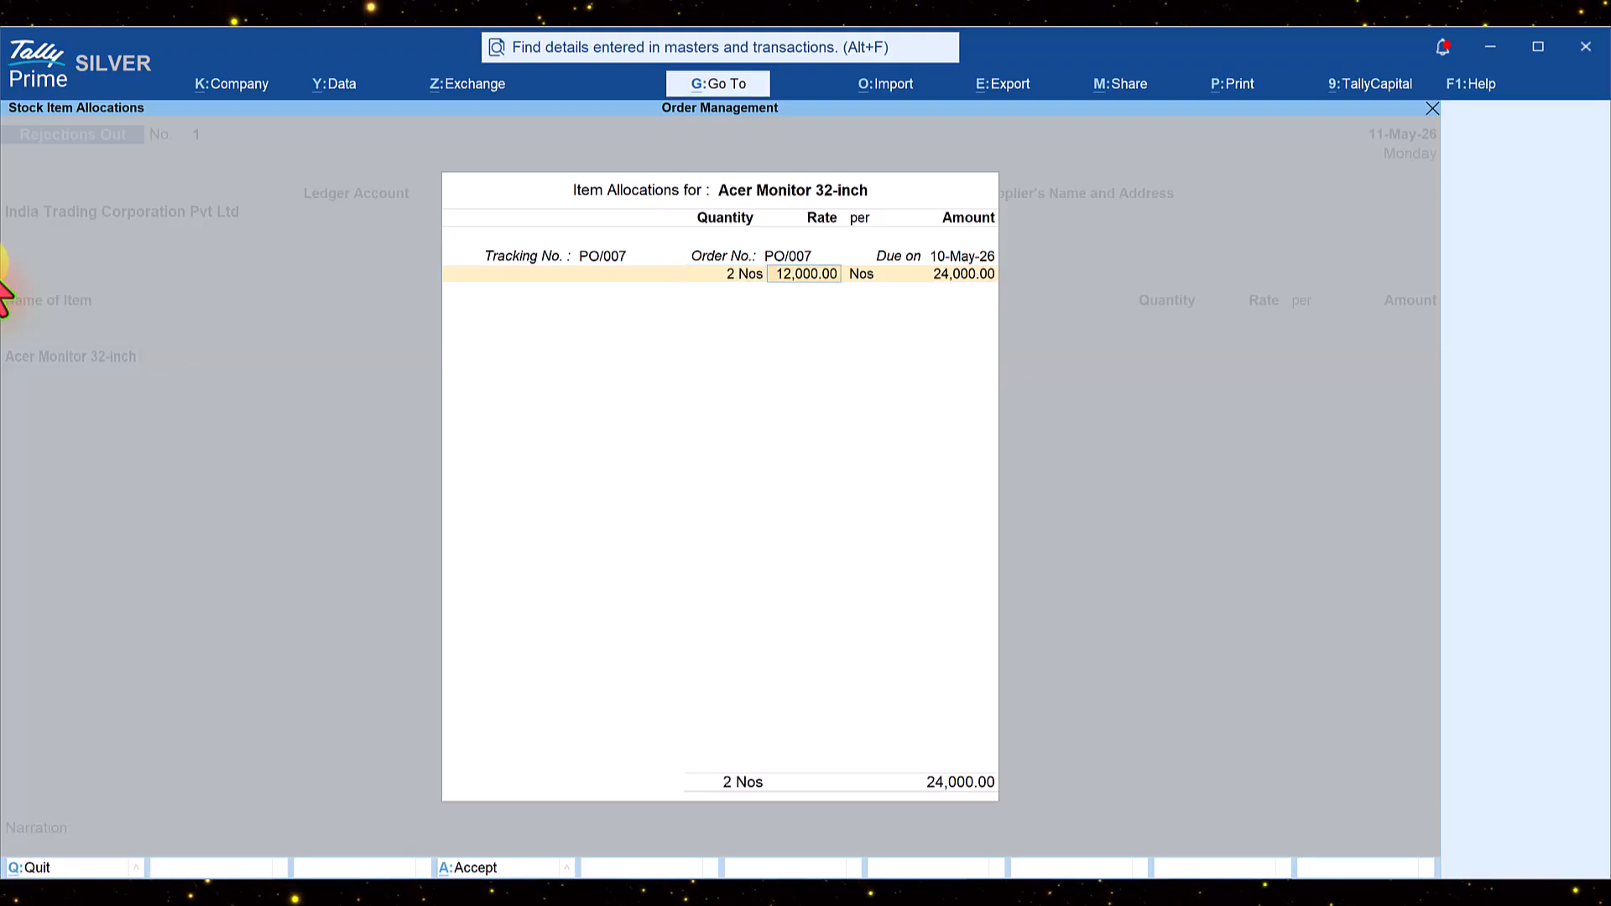
key("Return")
key("Return")
key("Return")
key("Return")
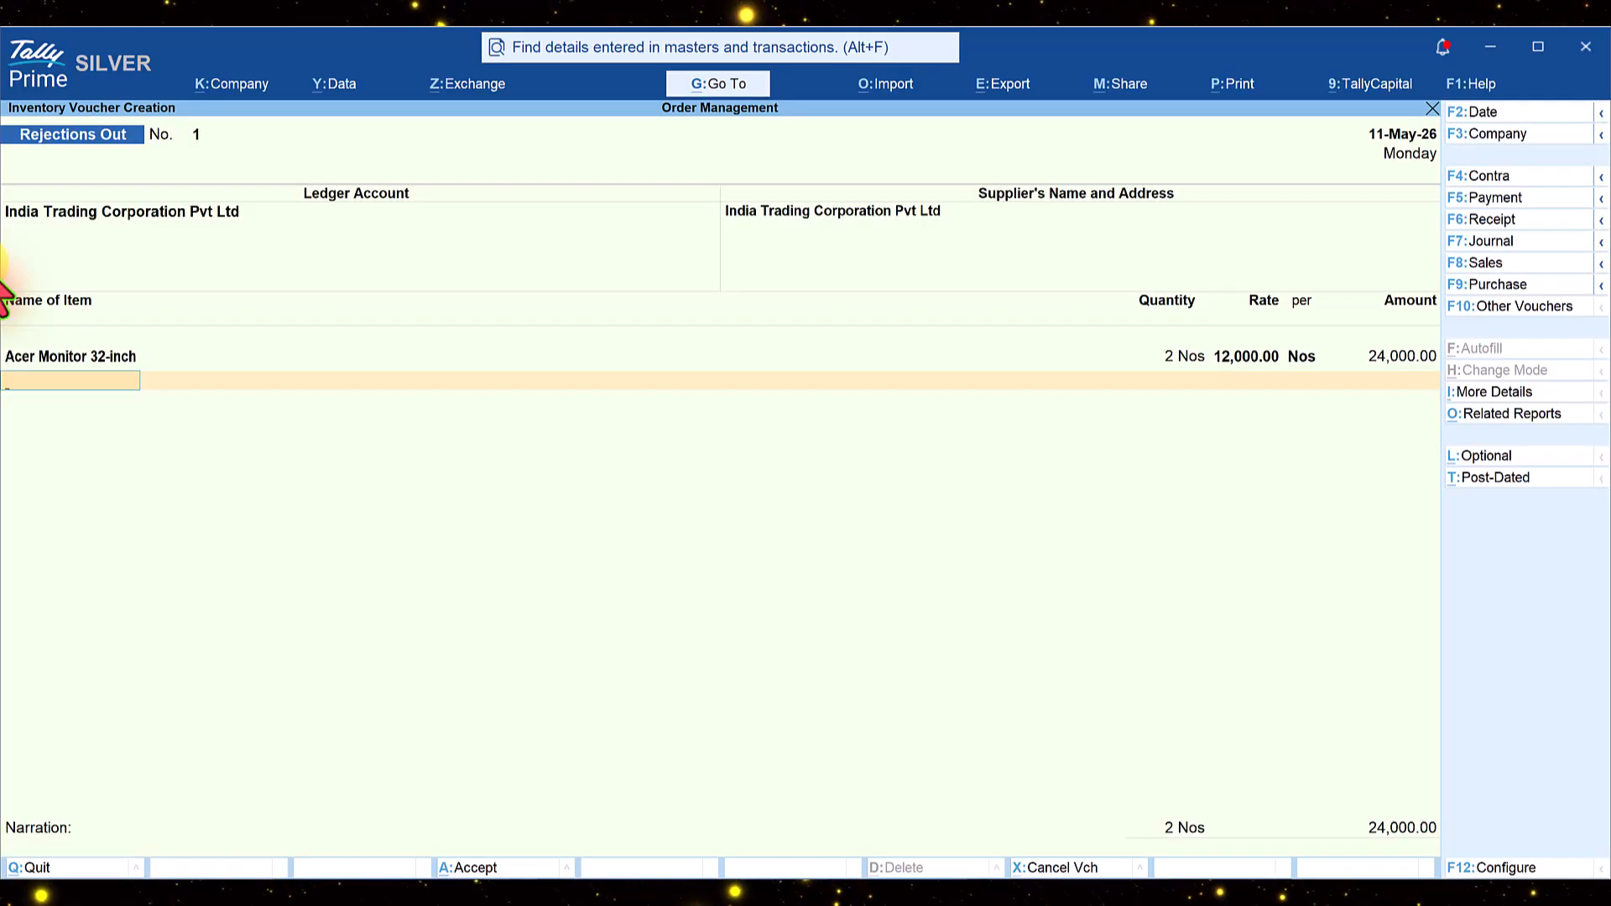
Step: Save the Rejections Out voucher and leave voucher creation
key("Return")
key("Return")
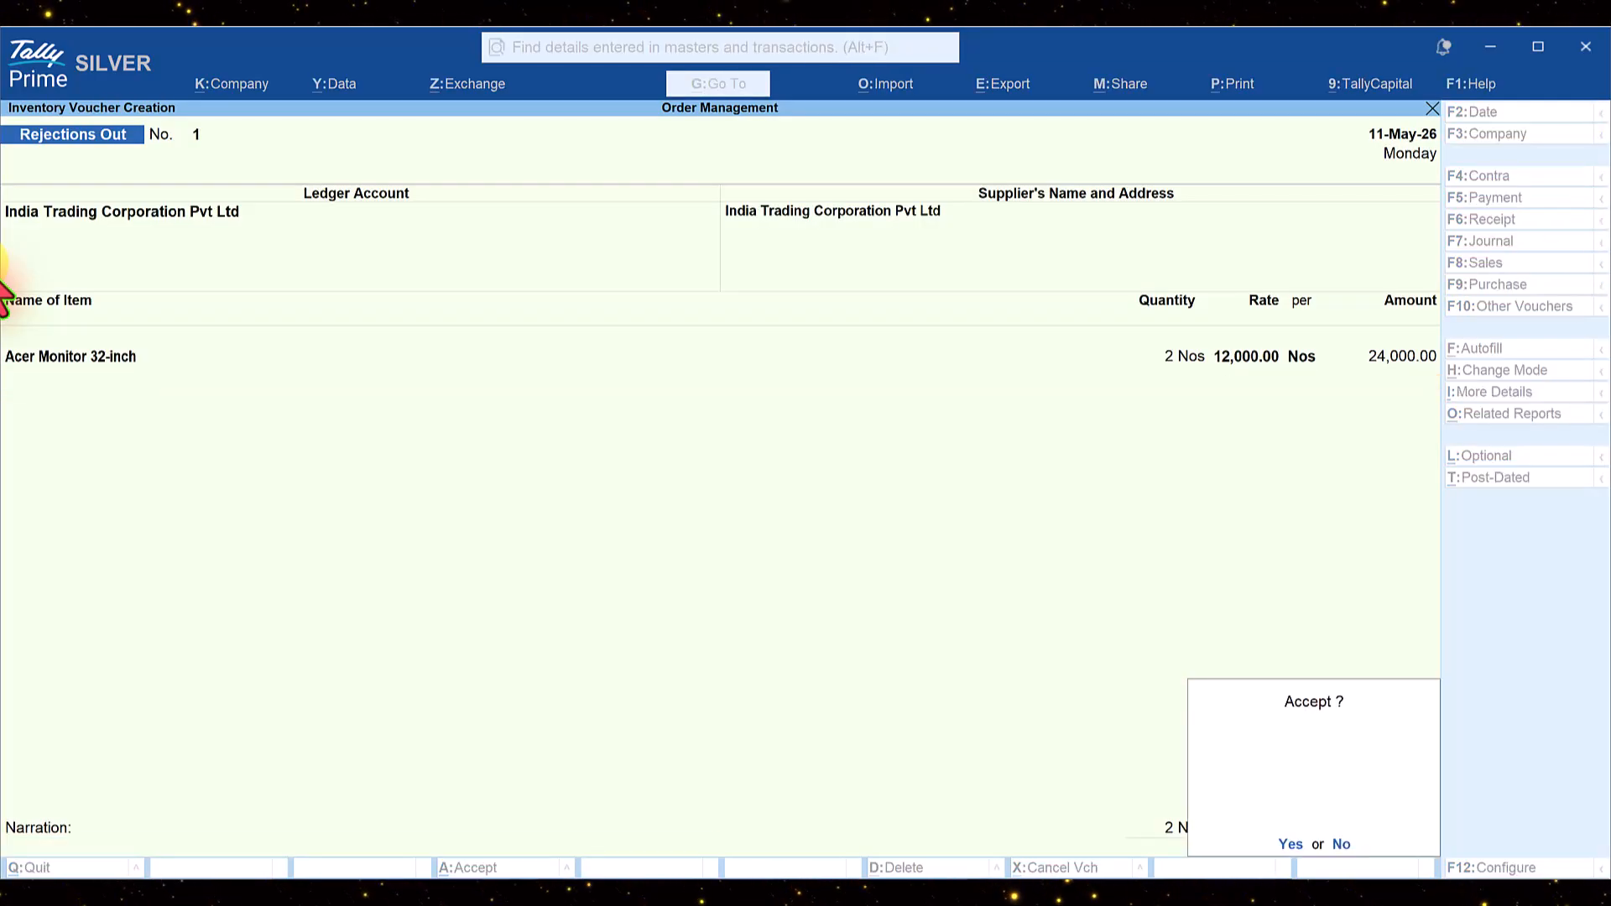
key("Return")
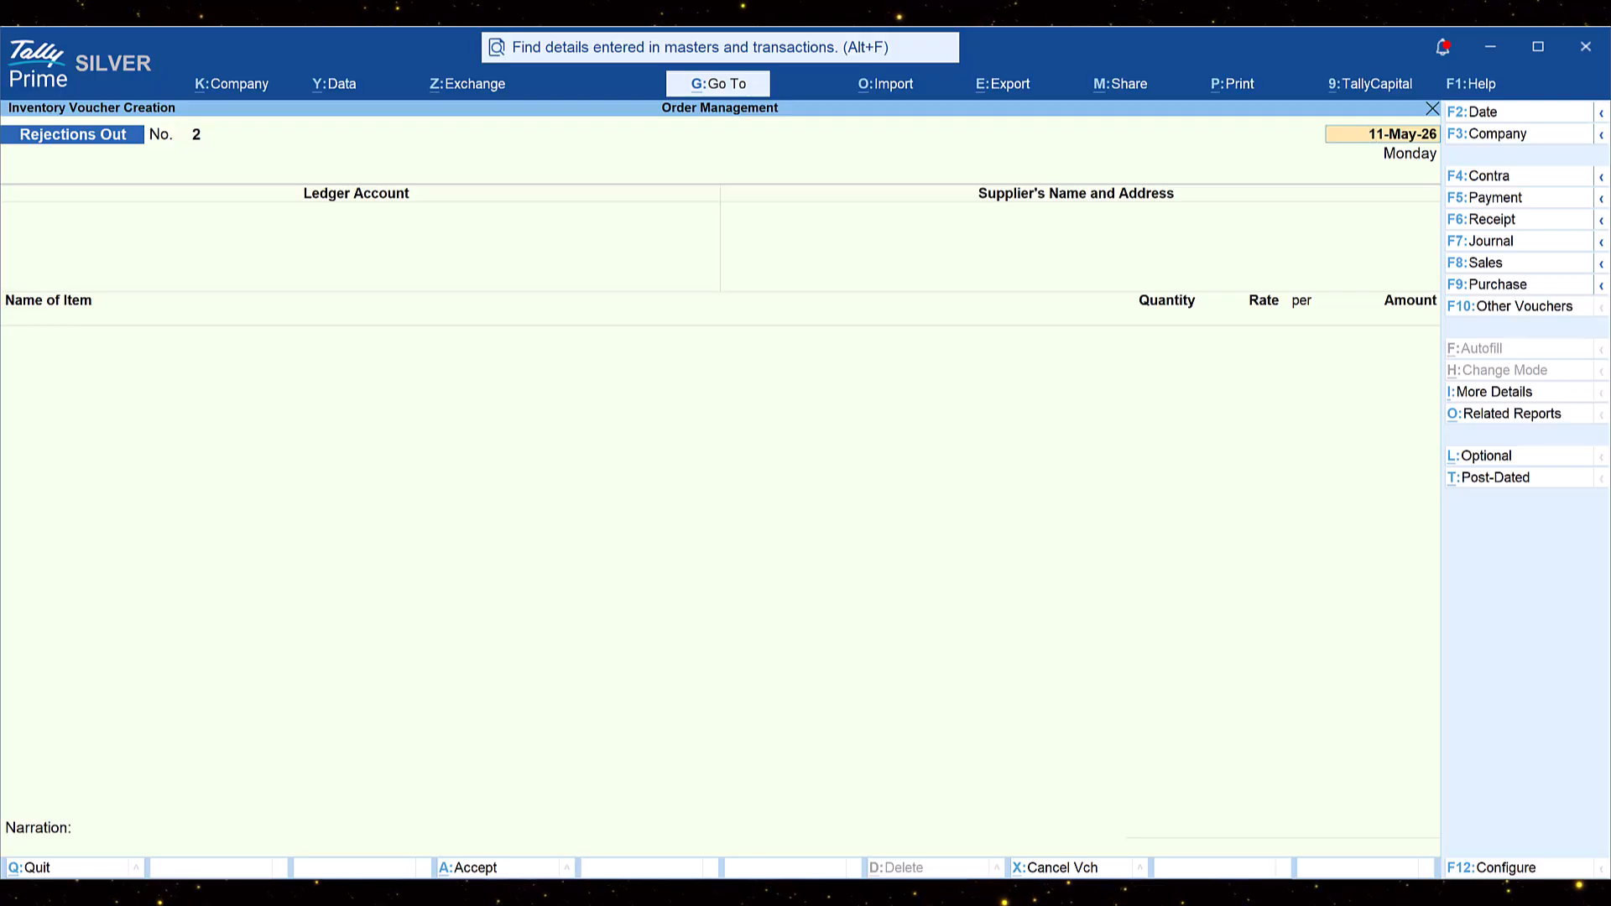
key("Escape")
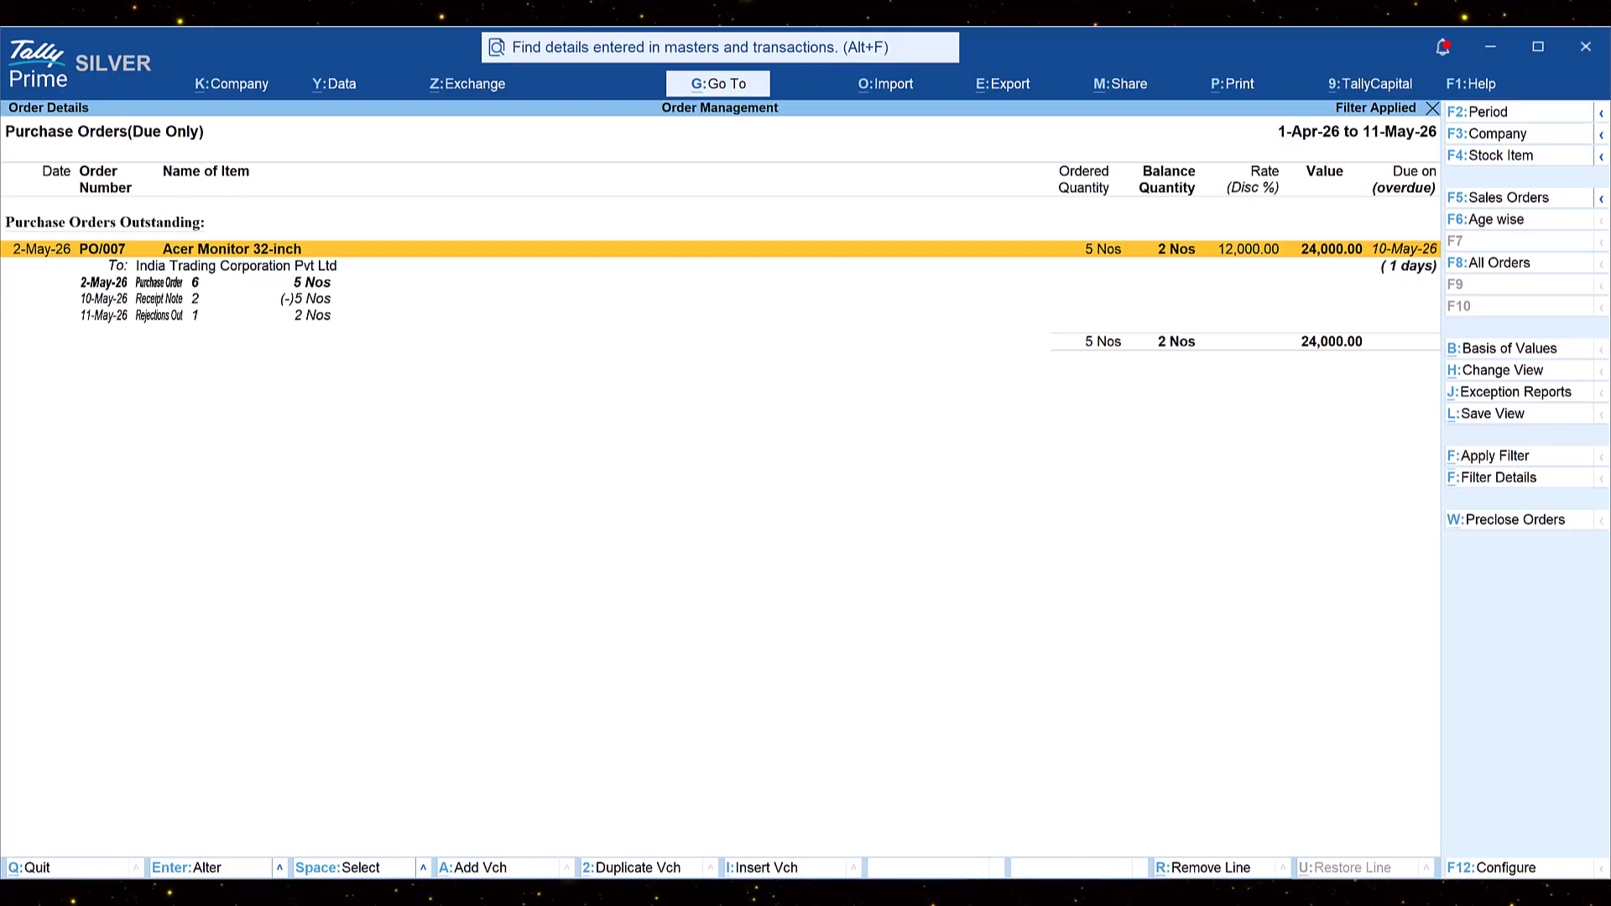
Step: Add a new Receipt Note voucher from the purchase orders report and set its date to 12-5-2026
key("alt+a")
key("F2")
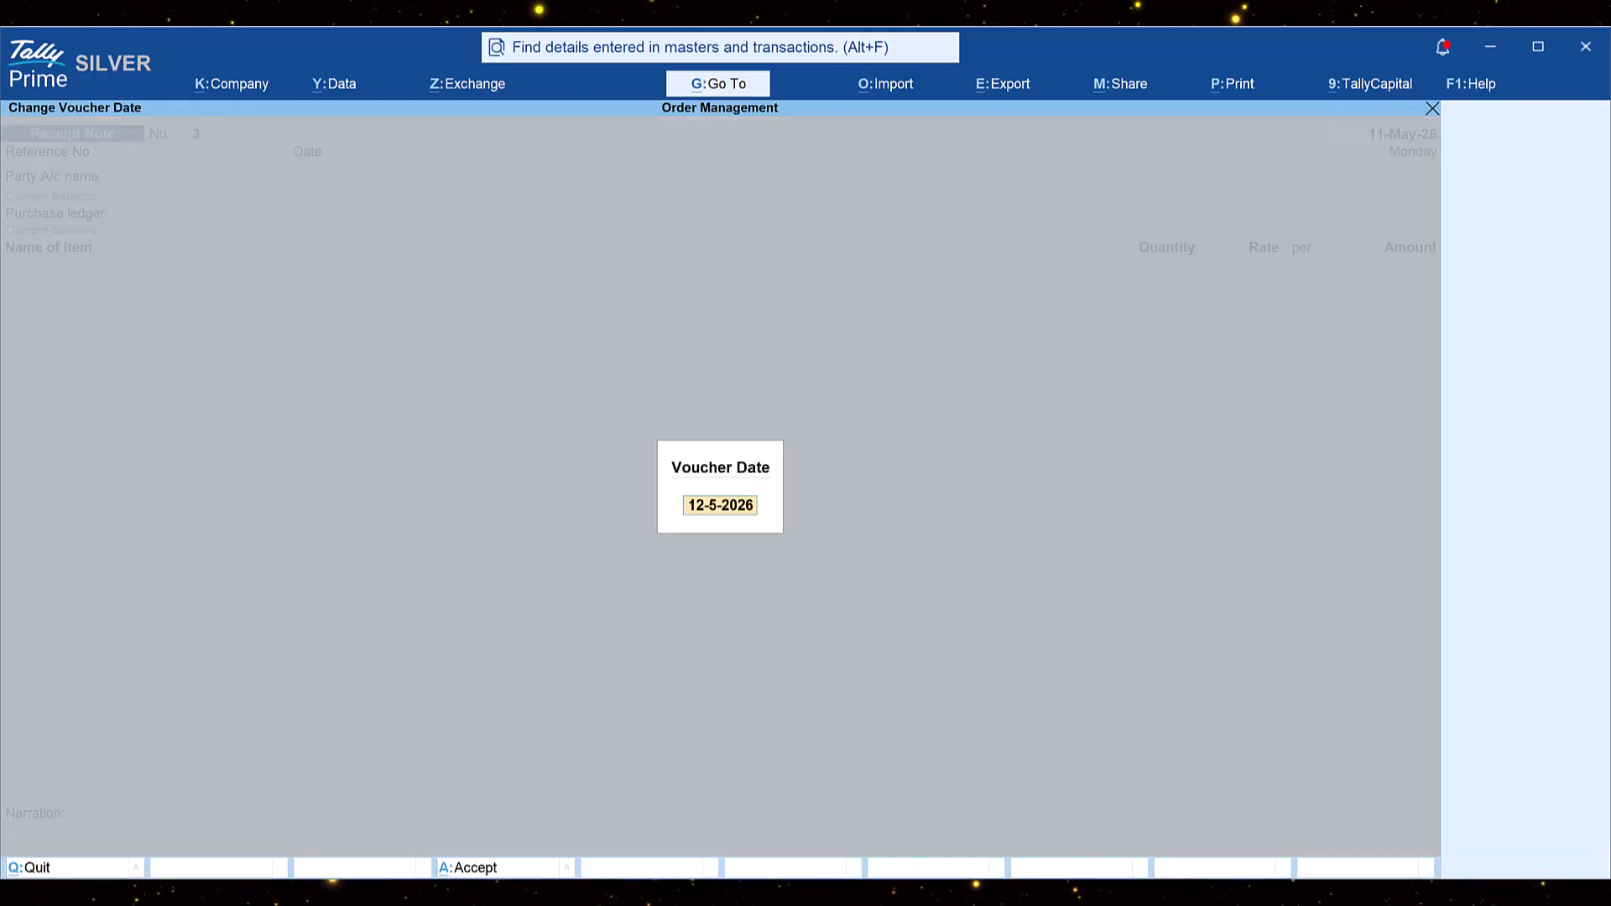
type("12")
key("Return")
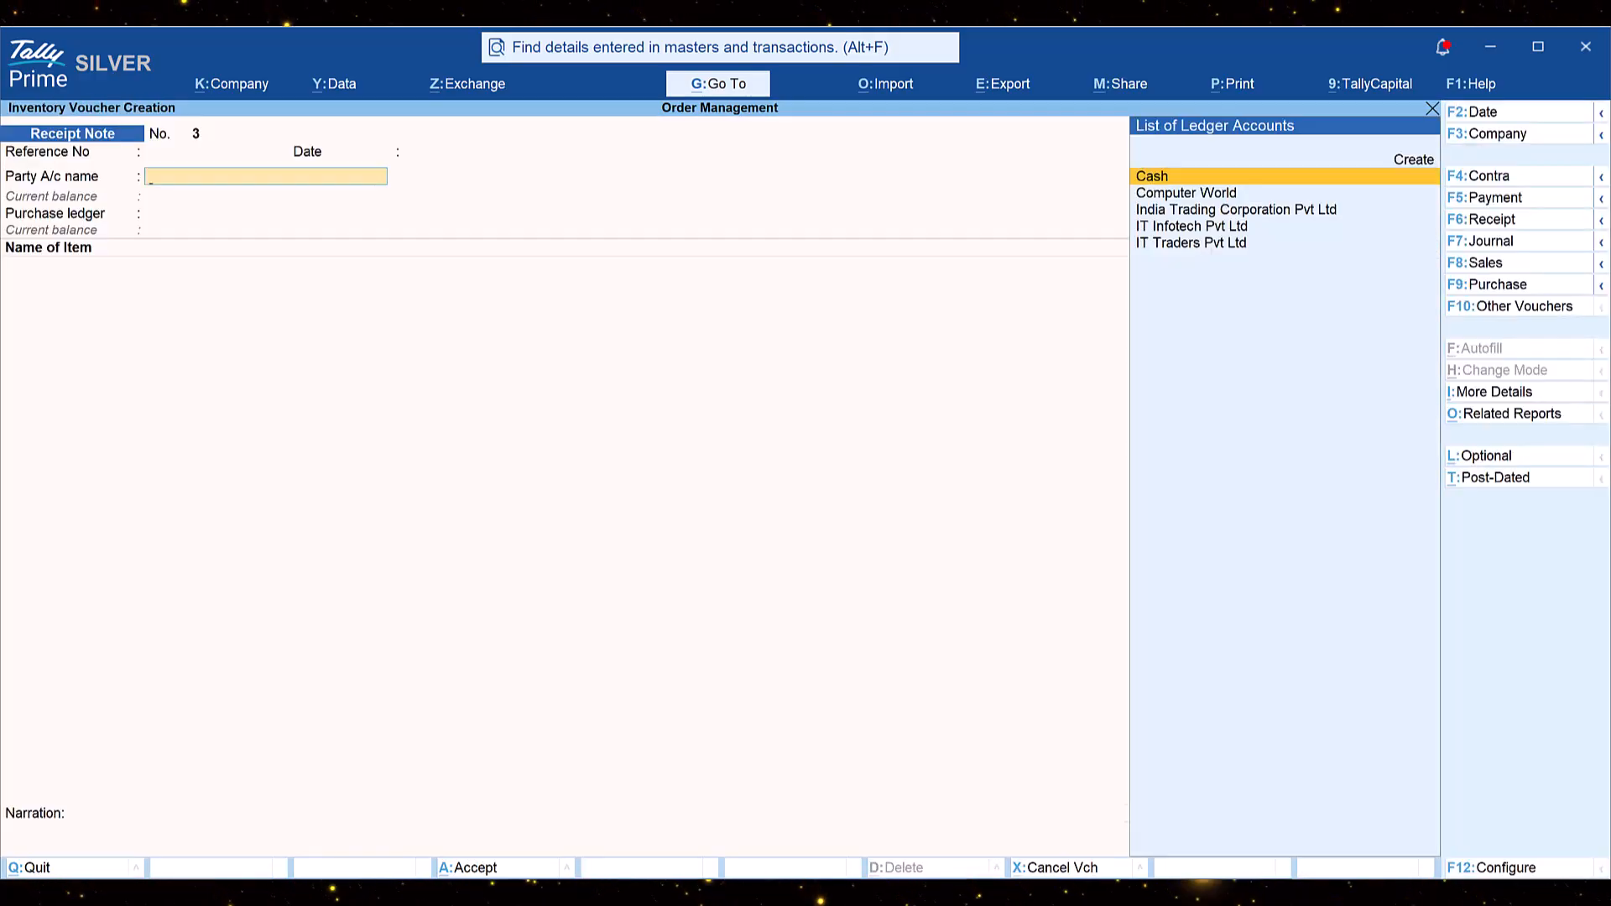
Step: Choose India Trading Corporation Pvt Ltd as the Receipt Note's party account and link the purchase order dated 2-May-26
key("Down")
key("Down")
key("Return")
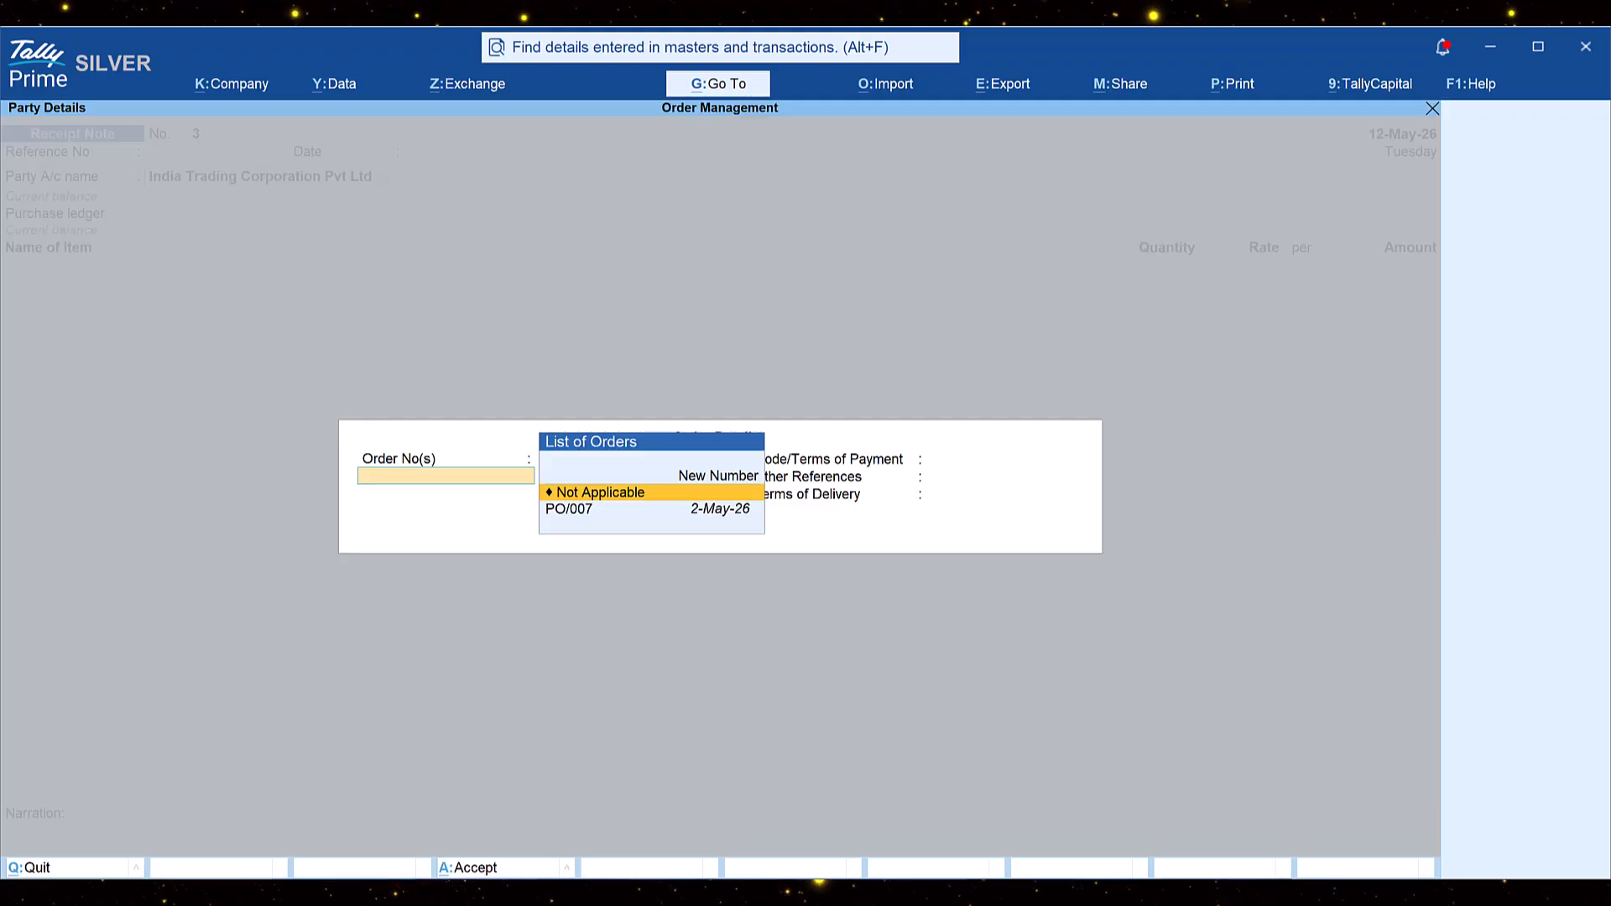
key("Down")
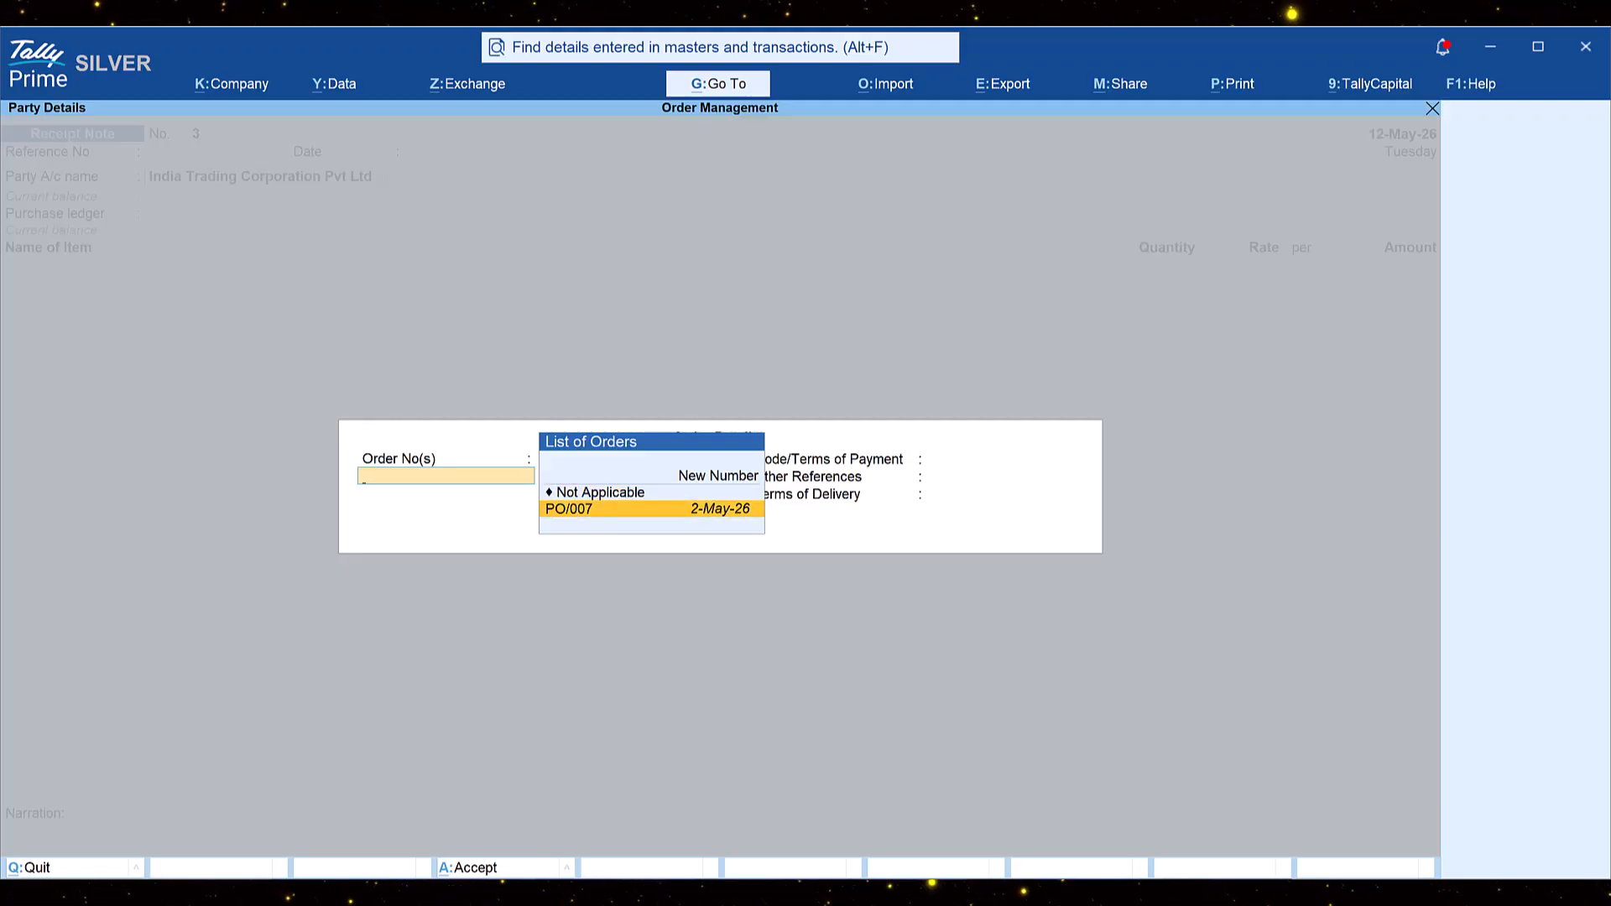
key("Return")
key("ctrl+a")
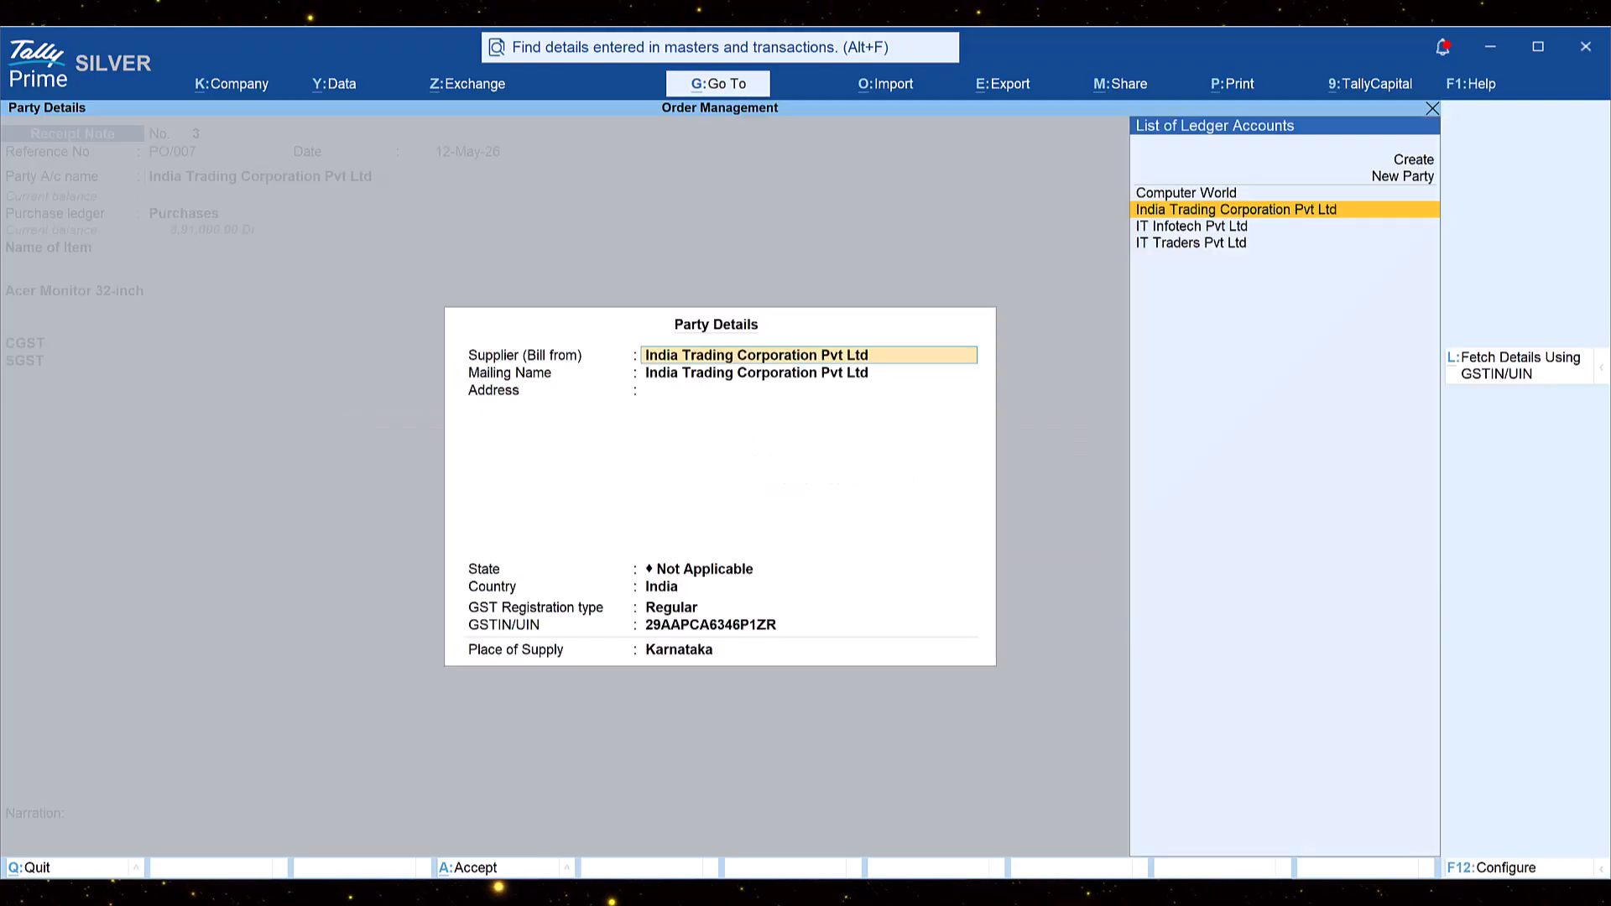
Step: Accept the supplier's party details and save the Receipt Note for the replacement Acer Monitor 32-inch units
key("ctrl+a")
key("Return")
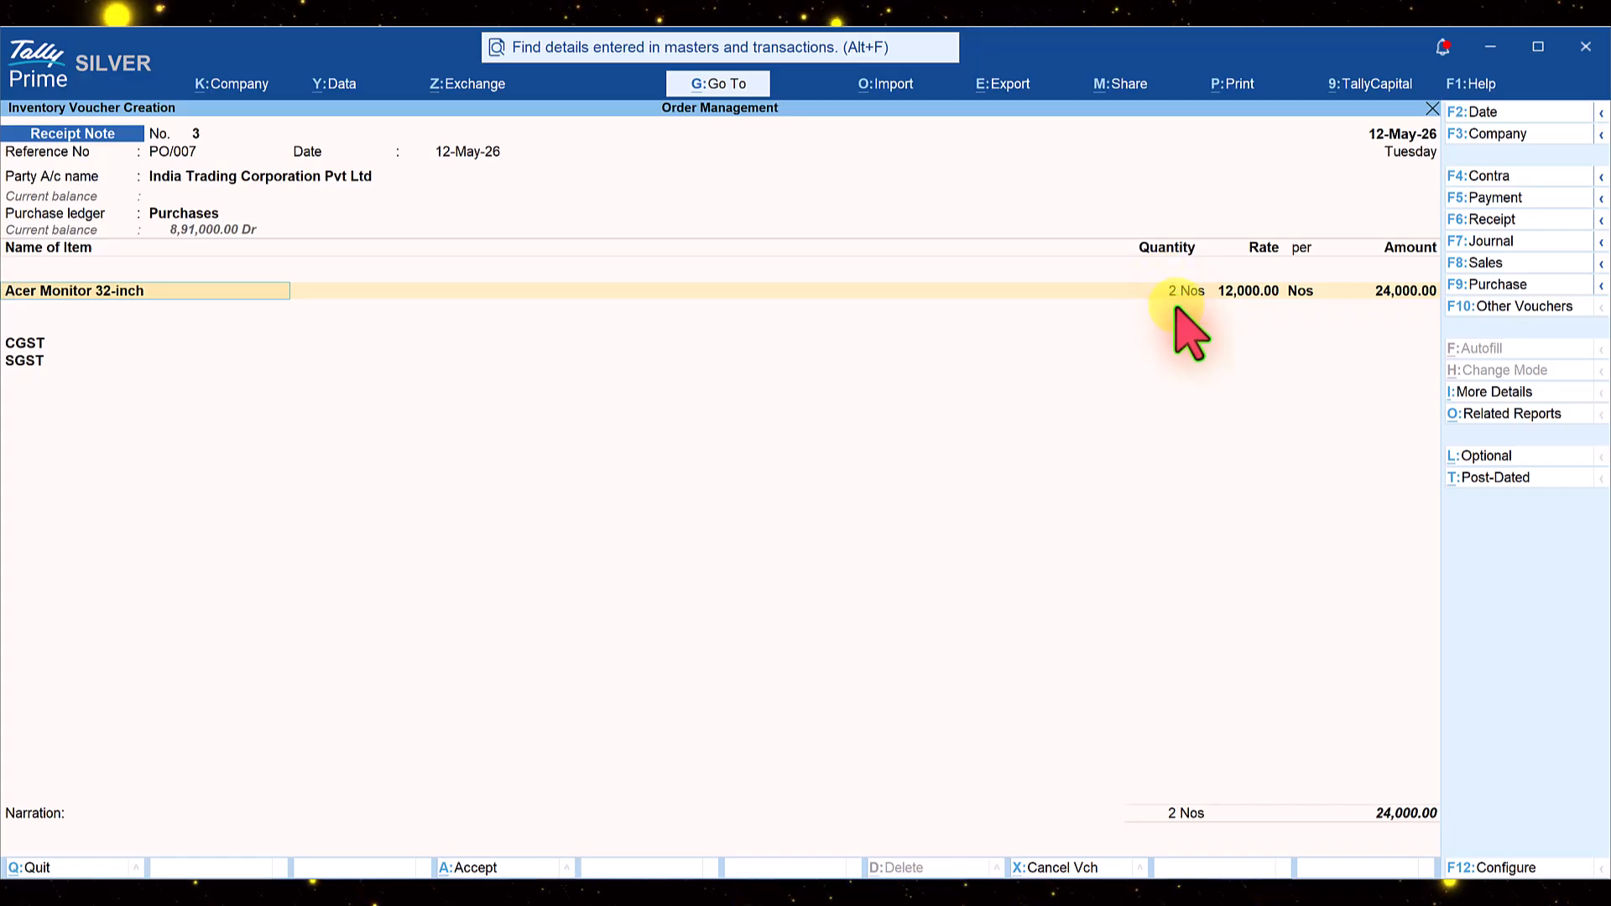
key("ctrl+a")
key("ctrl+a")
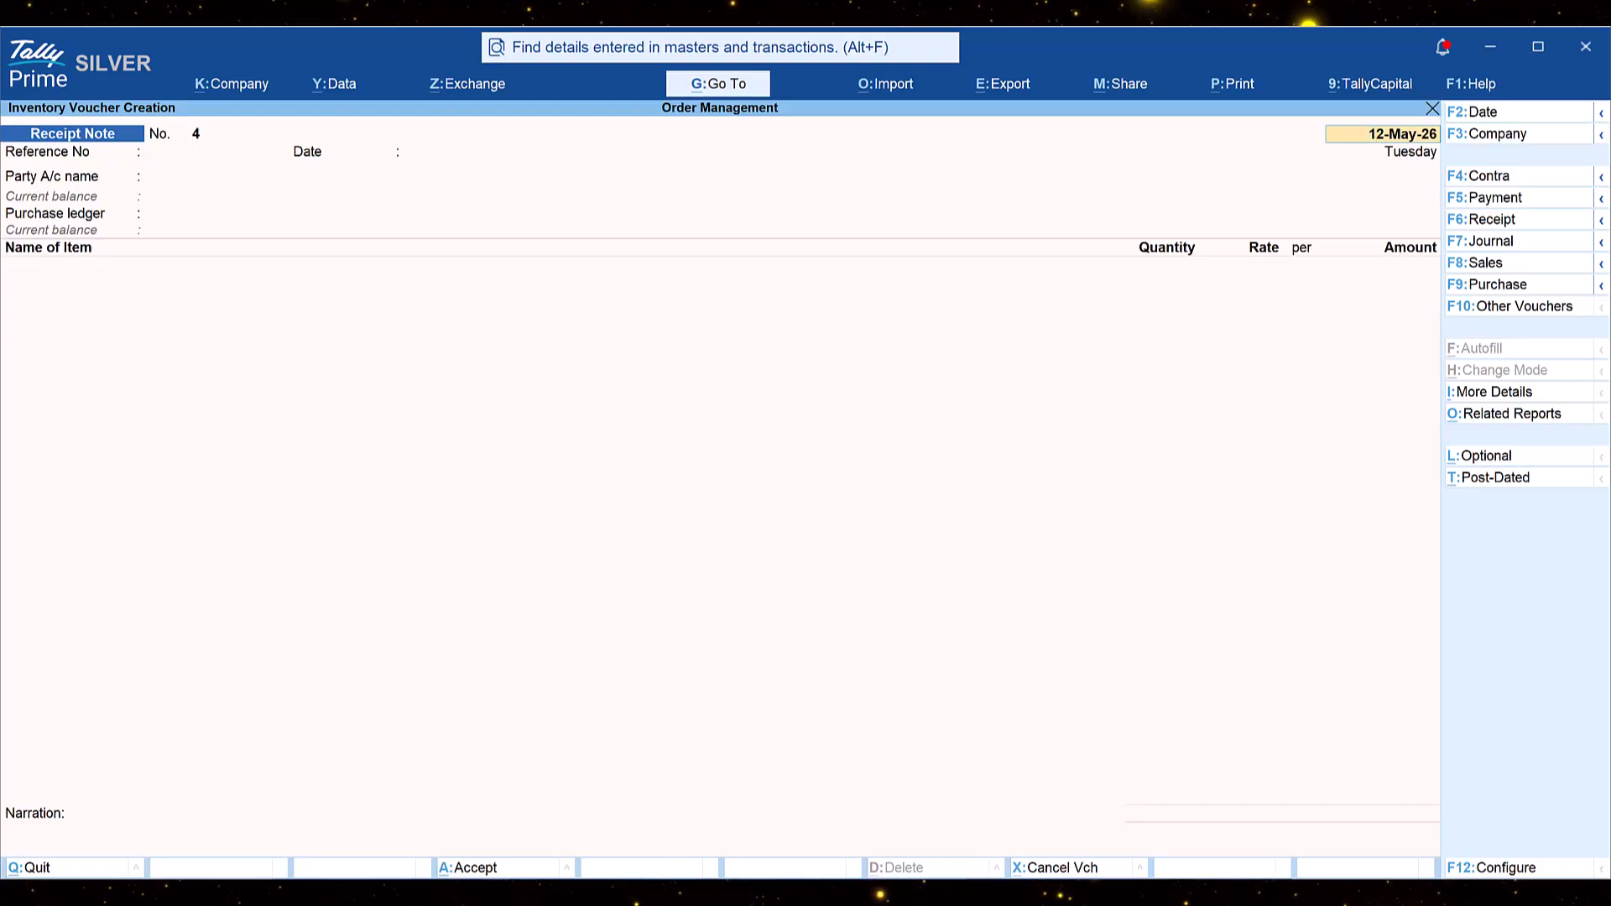
Step: Start a Purchase voucher and enter supplier invoice number 589 with the invoice date 12-May-26
key("F9")
key("Return")
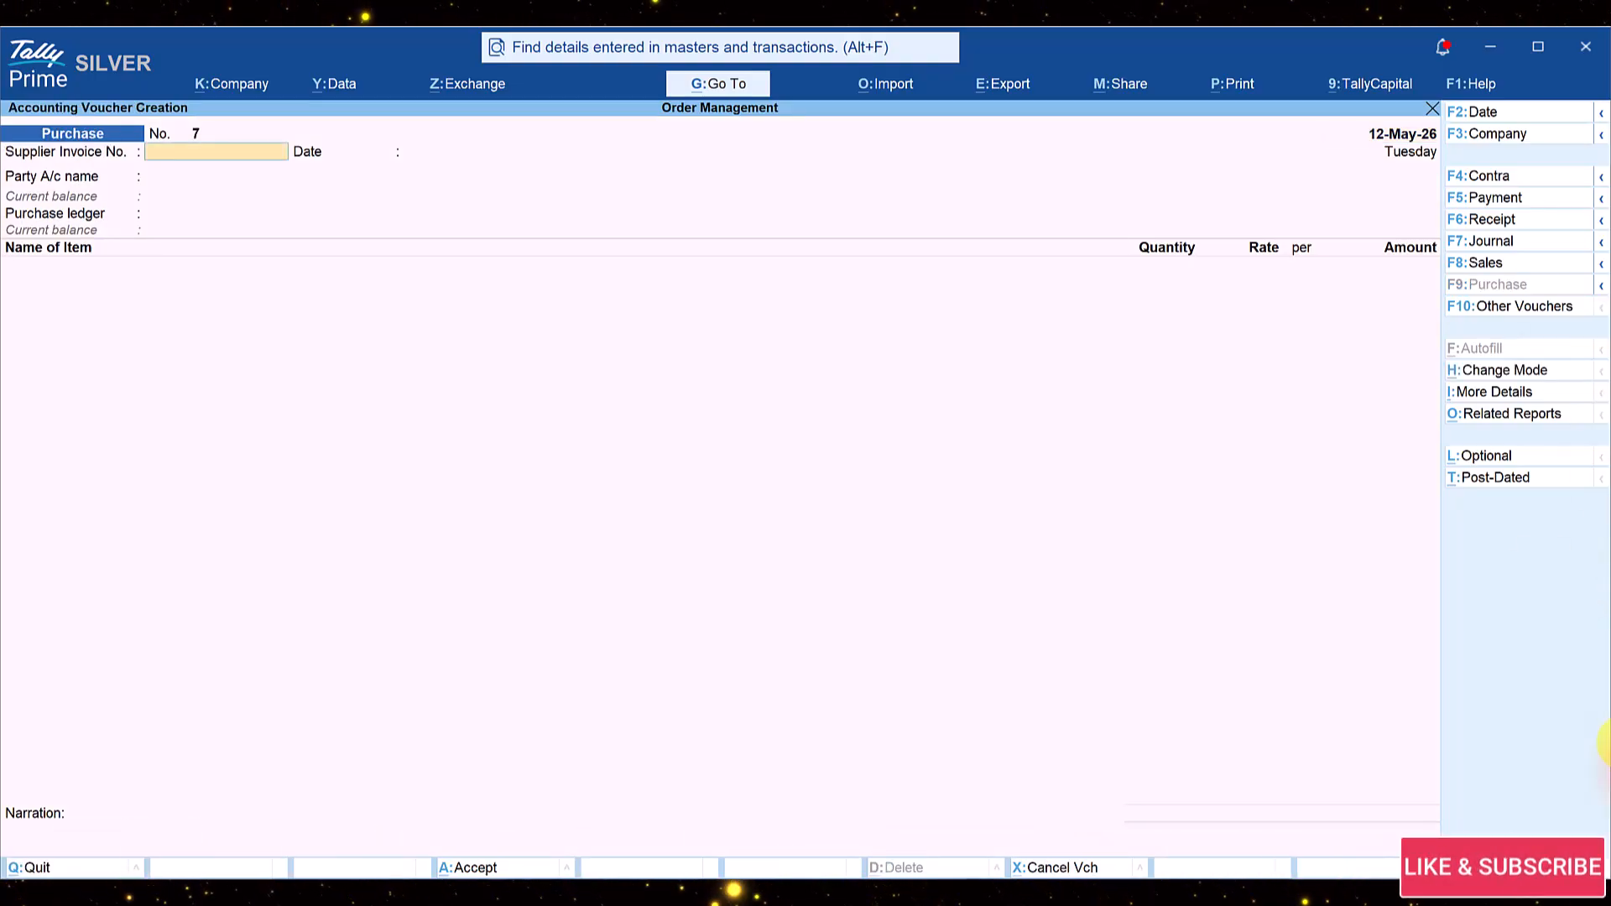
type("5")
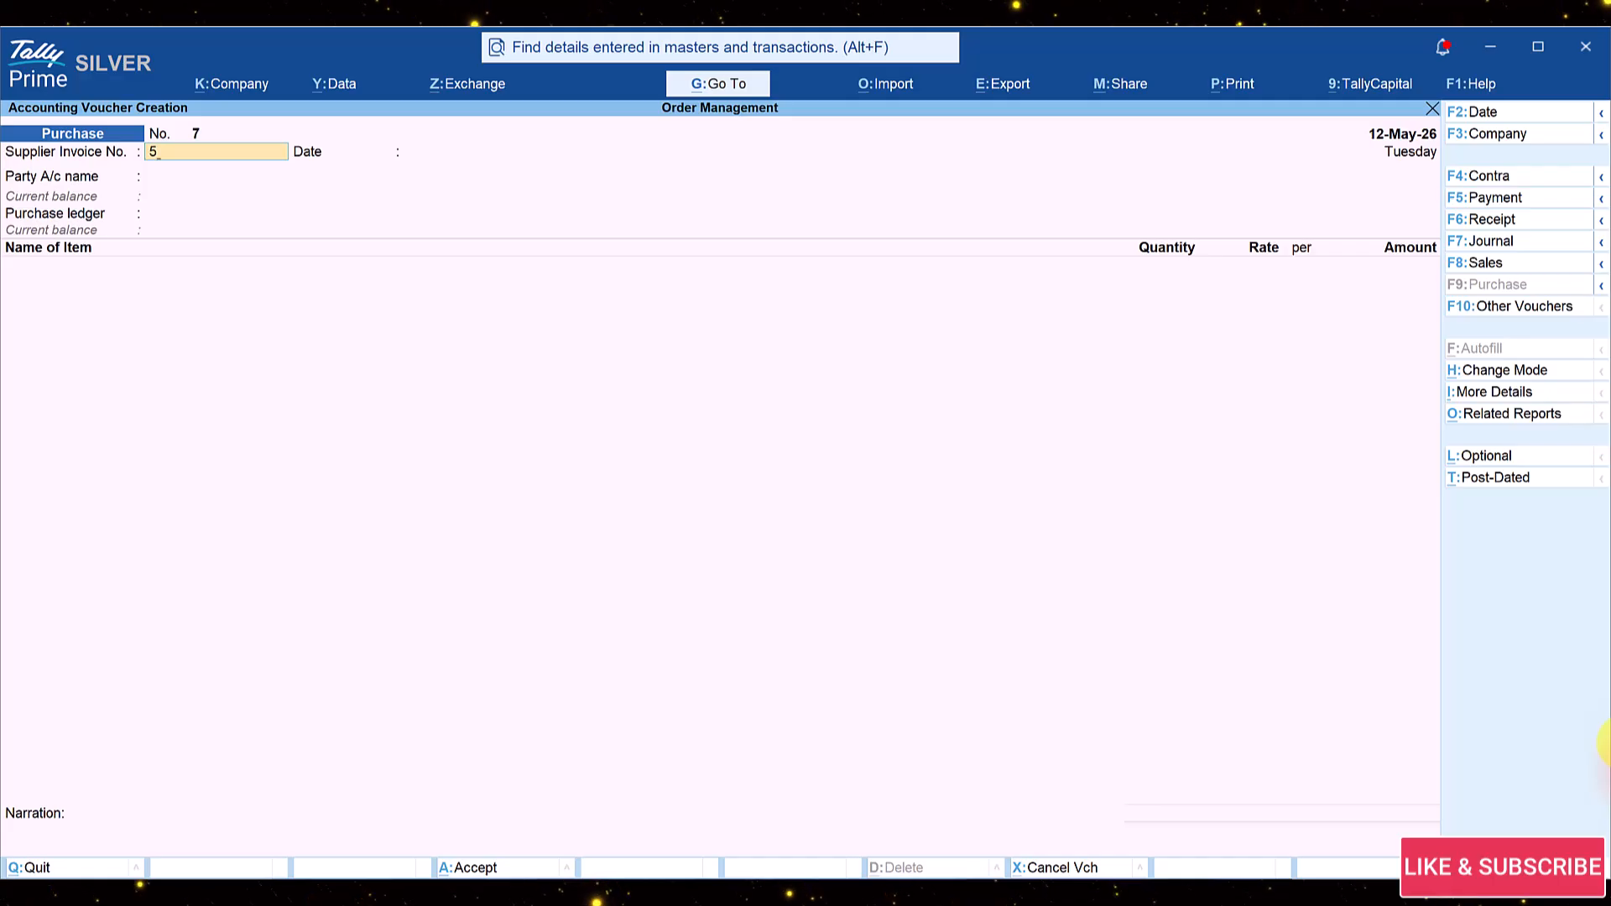
key("Return")
key("Return")
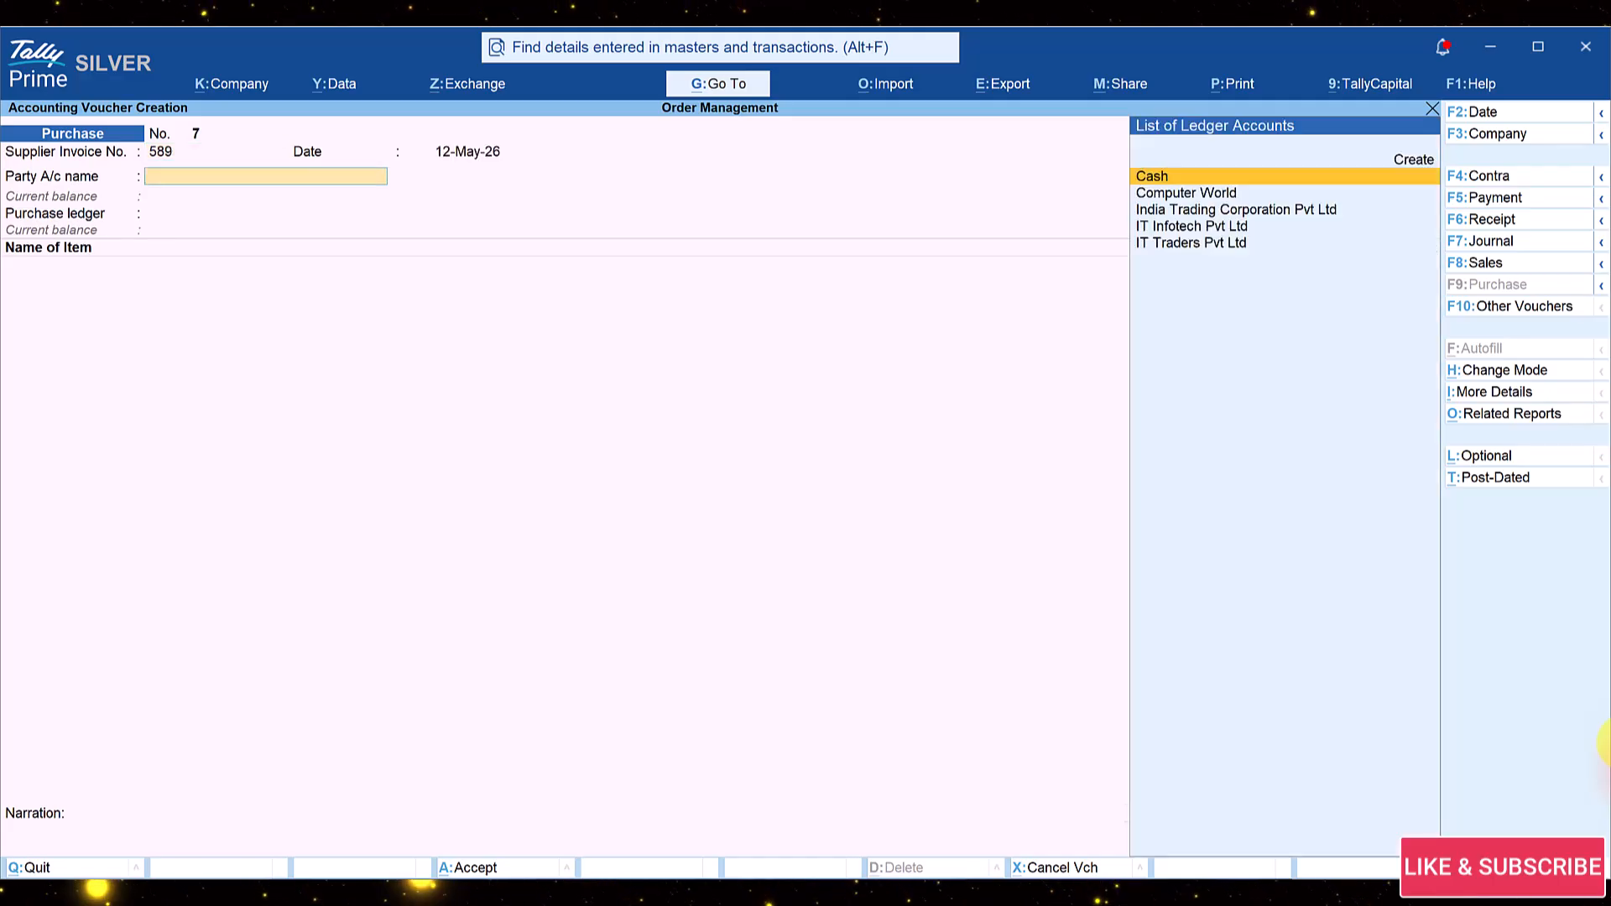
Step: Choose India Trading Corporation Pvt Ltd as the purchase party and link the receipt note tracking number dated 10-May-26
key("Down")
key("Down")
key("Return")
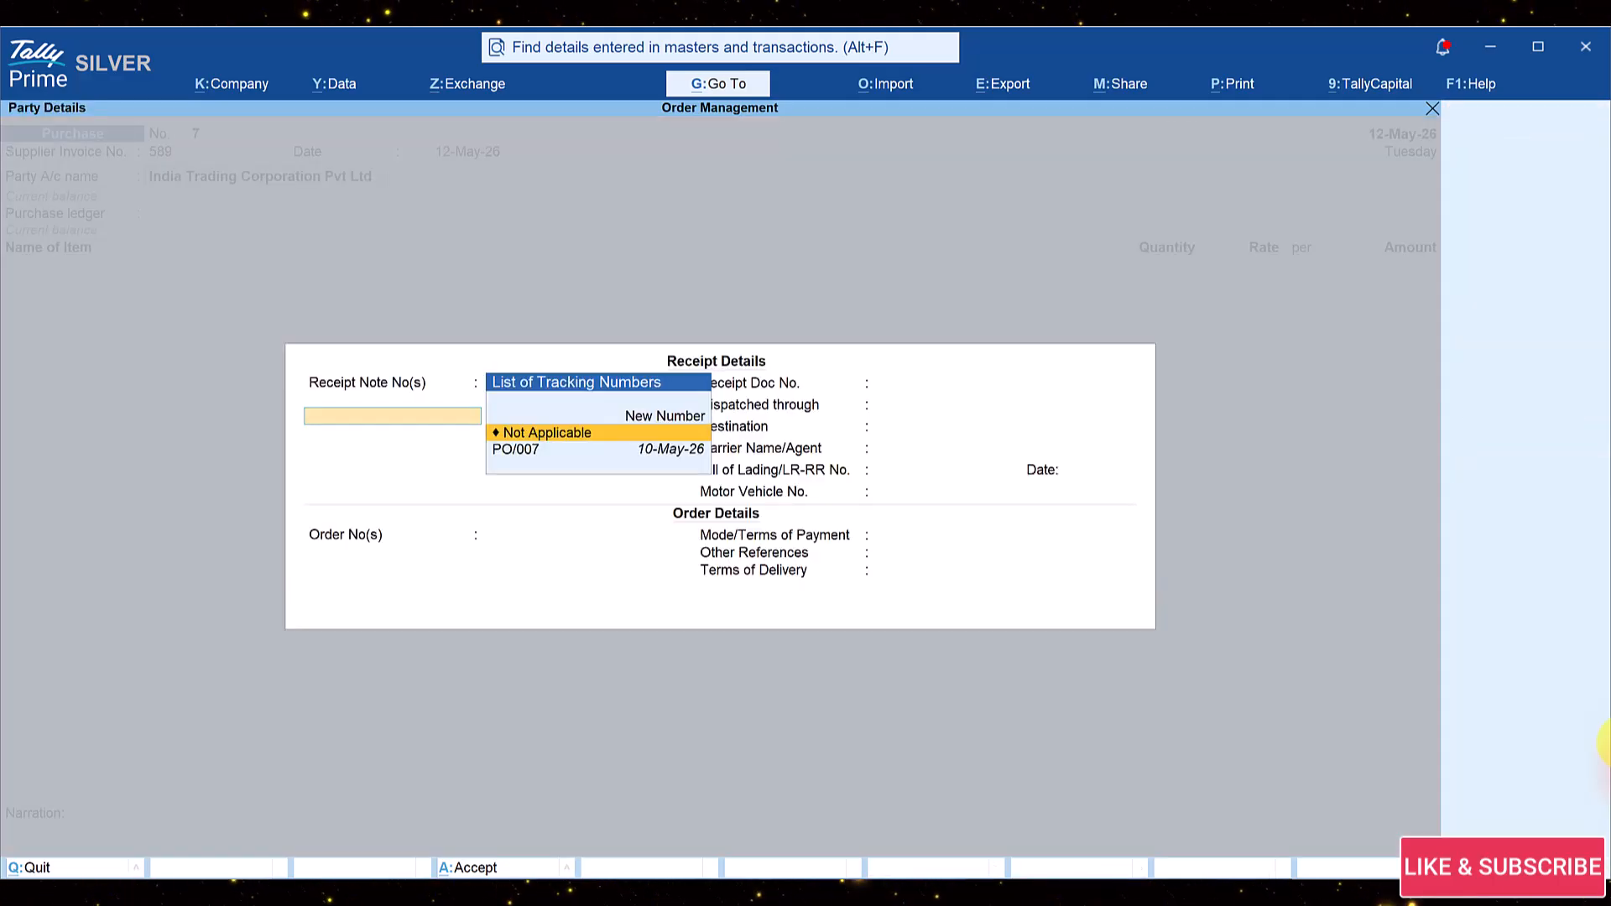
key("Down")
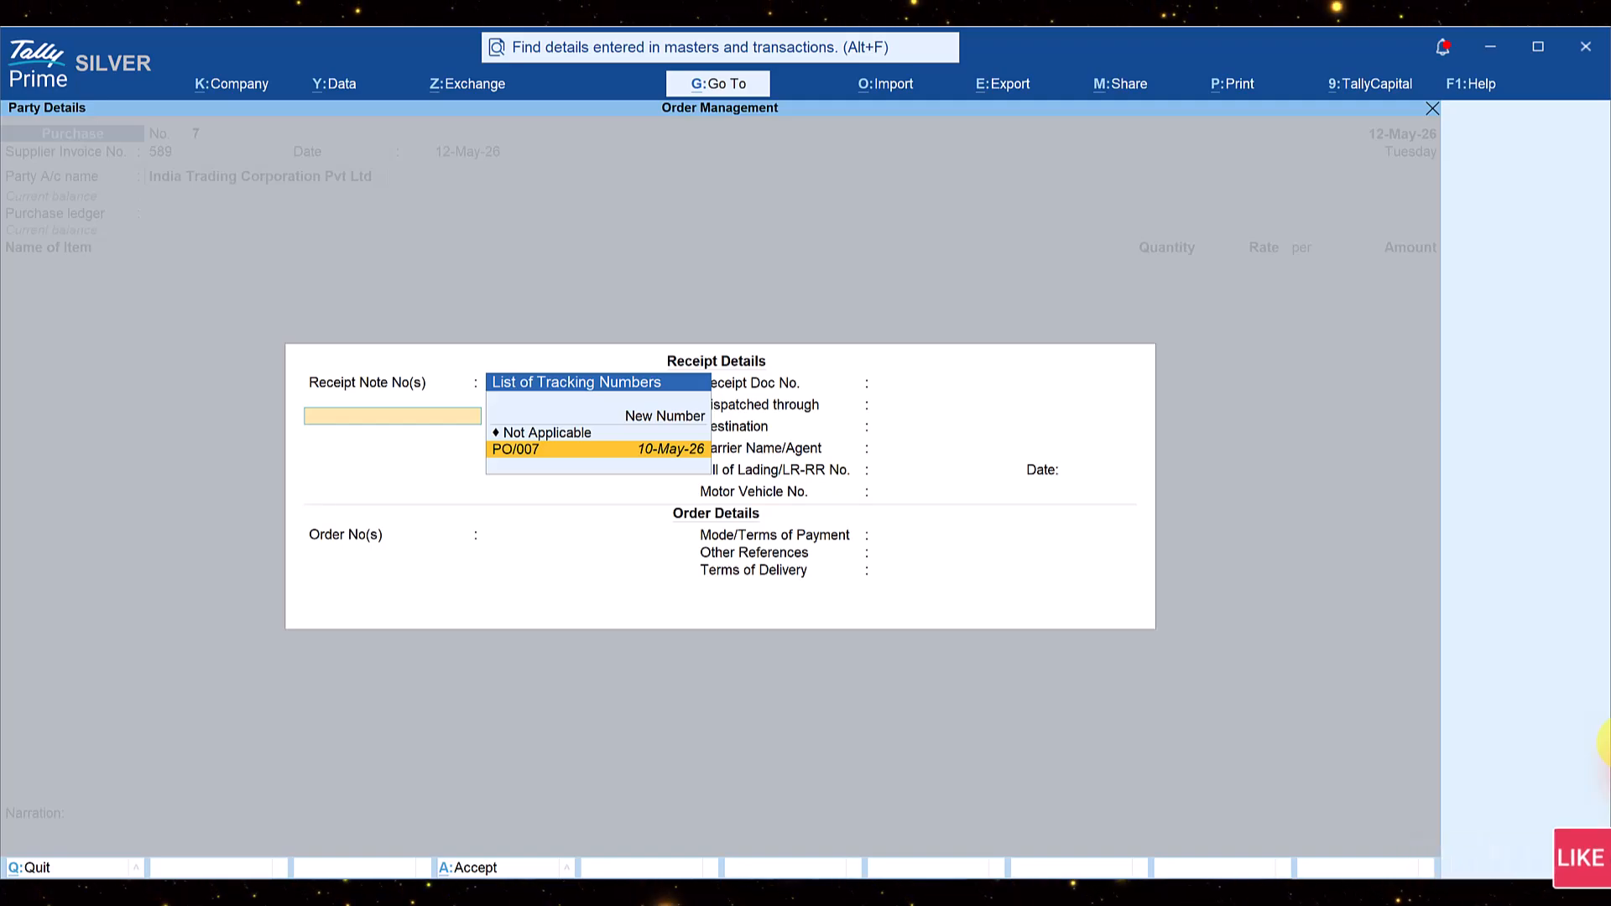
key("Return")
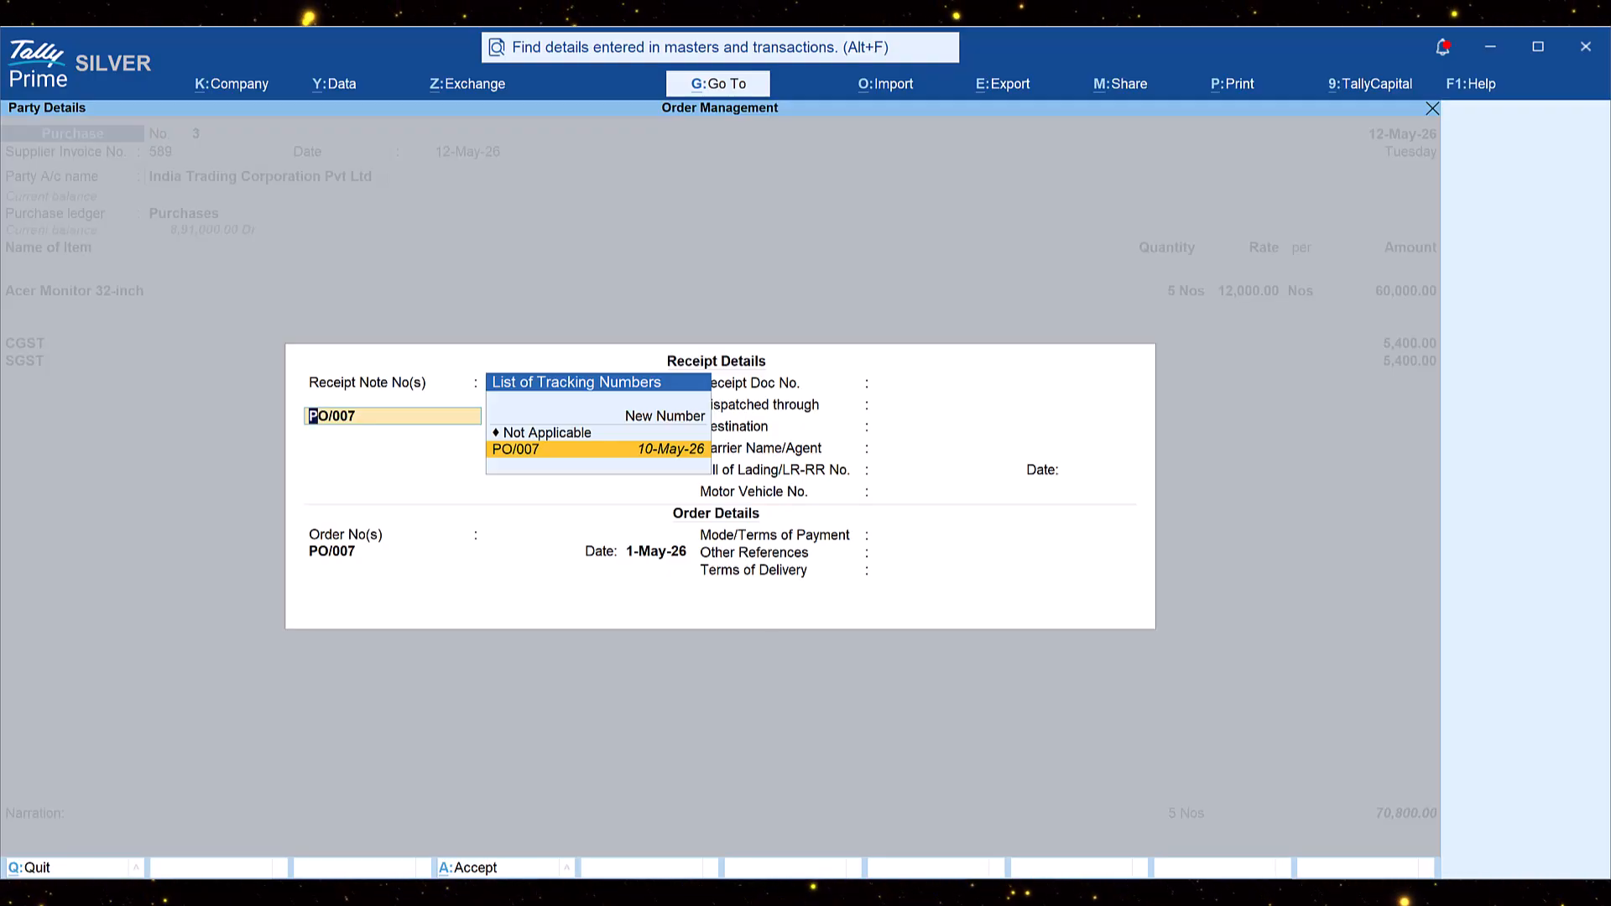
key("Return")
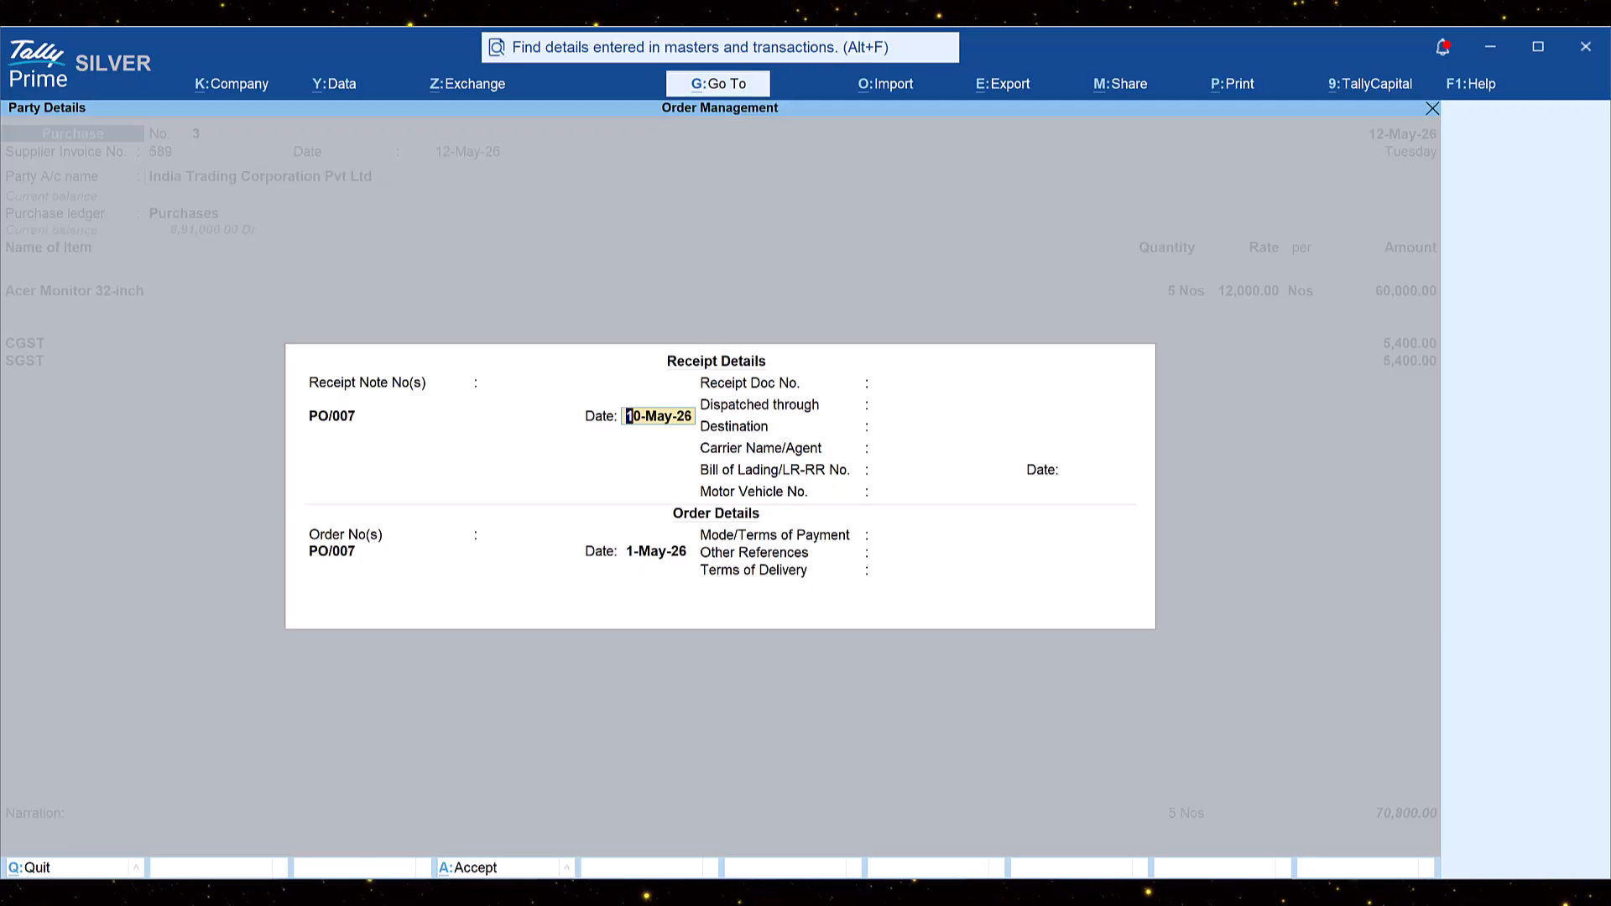
Step: Accept the receipt, order and party details and save the Purchase voucher for the Acer monitors
key("ctrl+a")
key("ctrl+a")
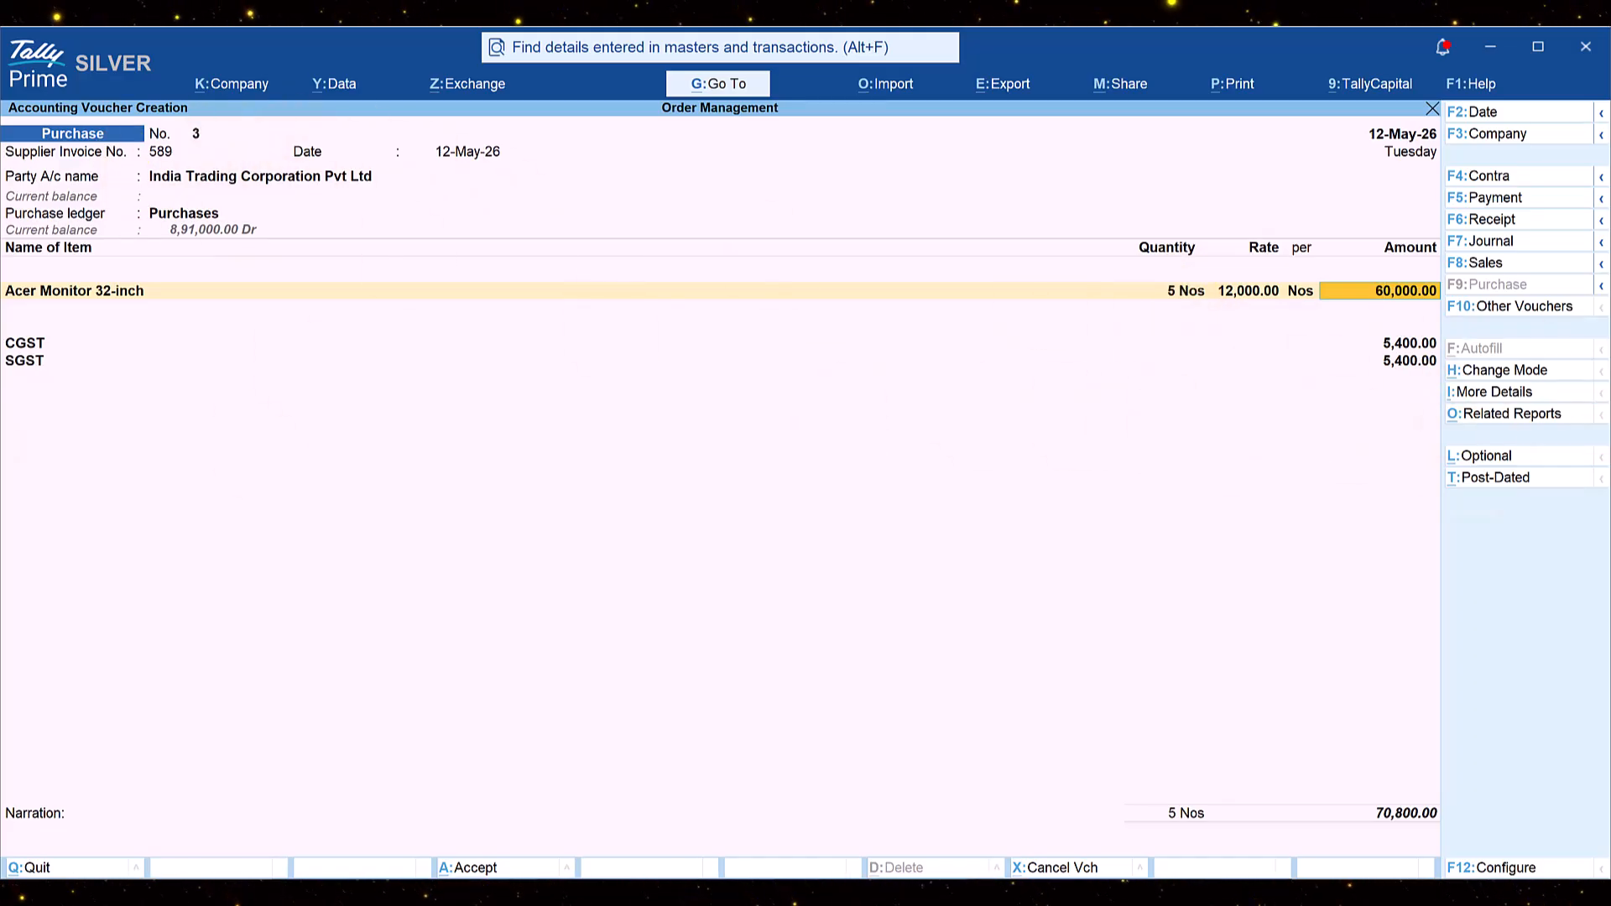
key("ctrl")
key("ctrl+a")
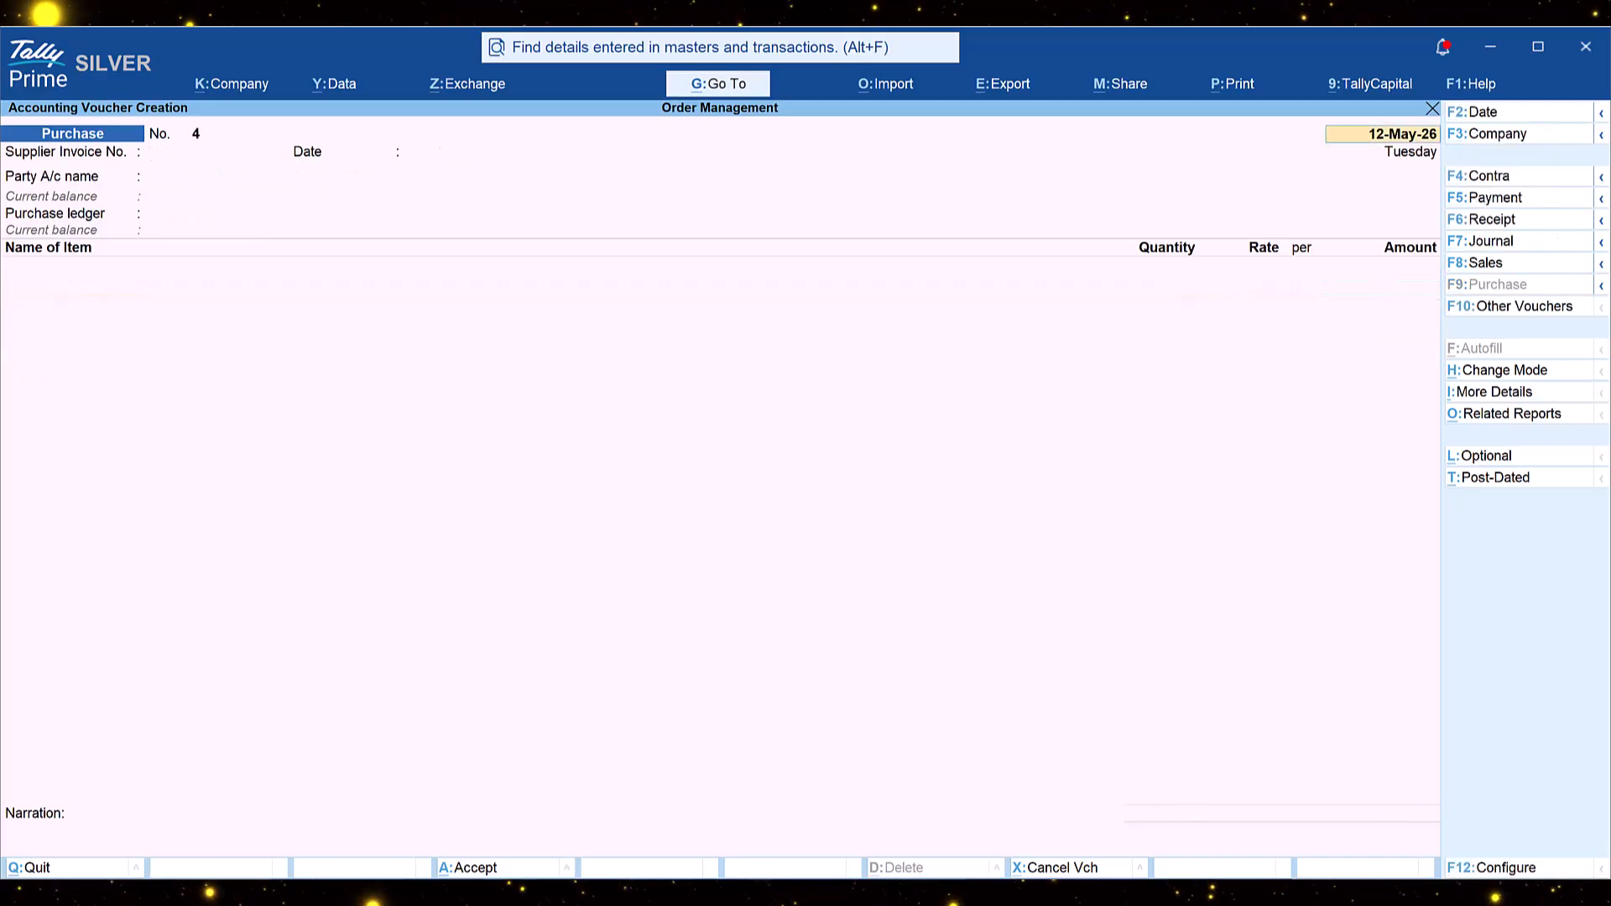